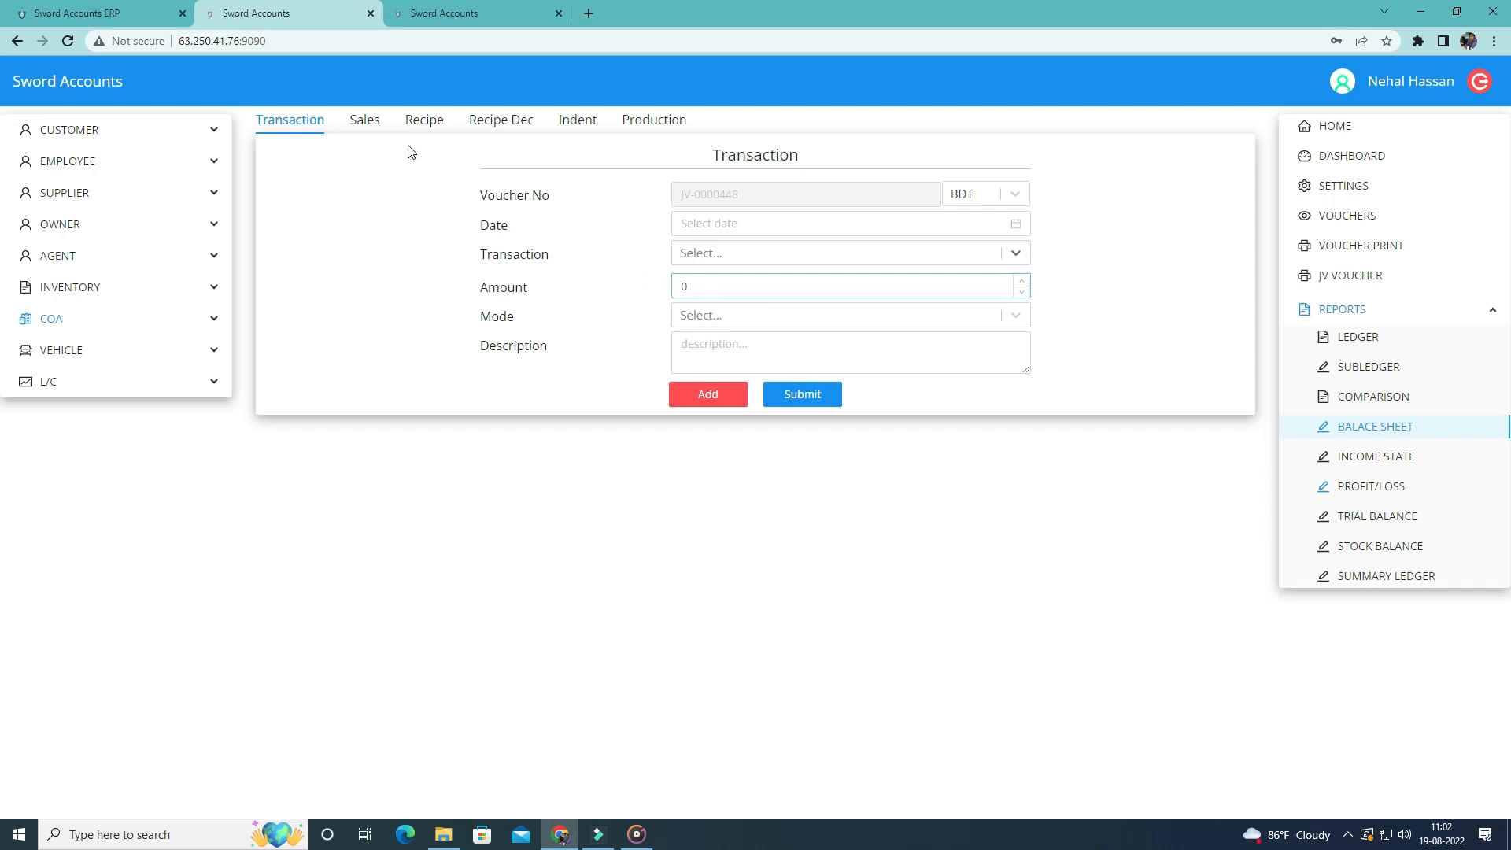
Look through the Sales and Production sections, return to the Transaction form and check its voucher number
left_click(356, 121)
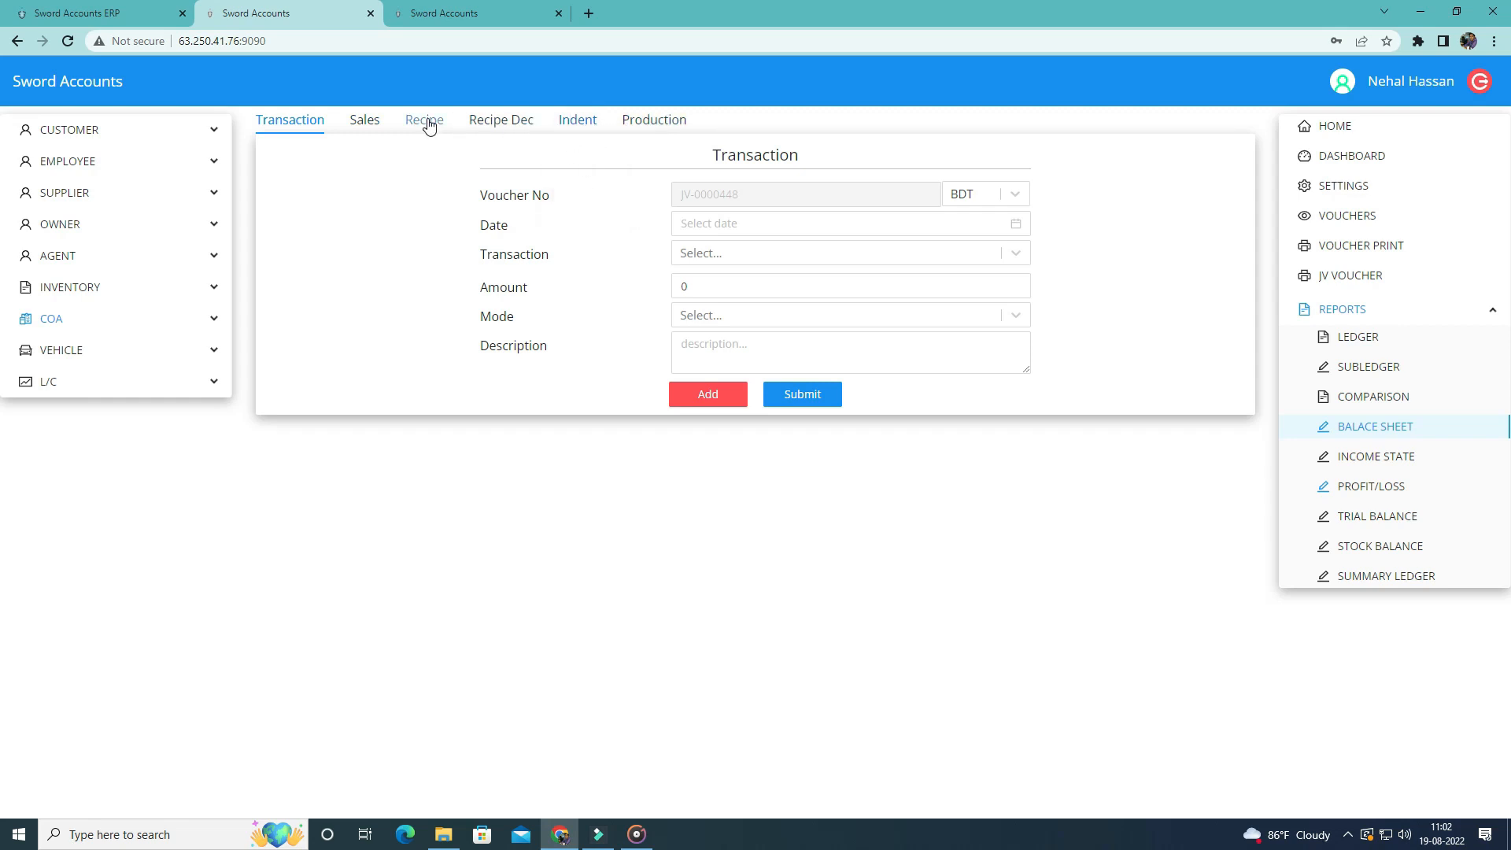
left_click(649, 126)
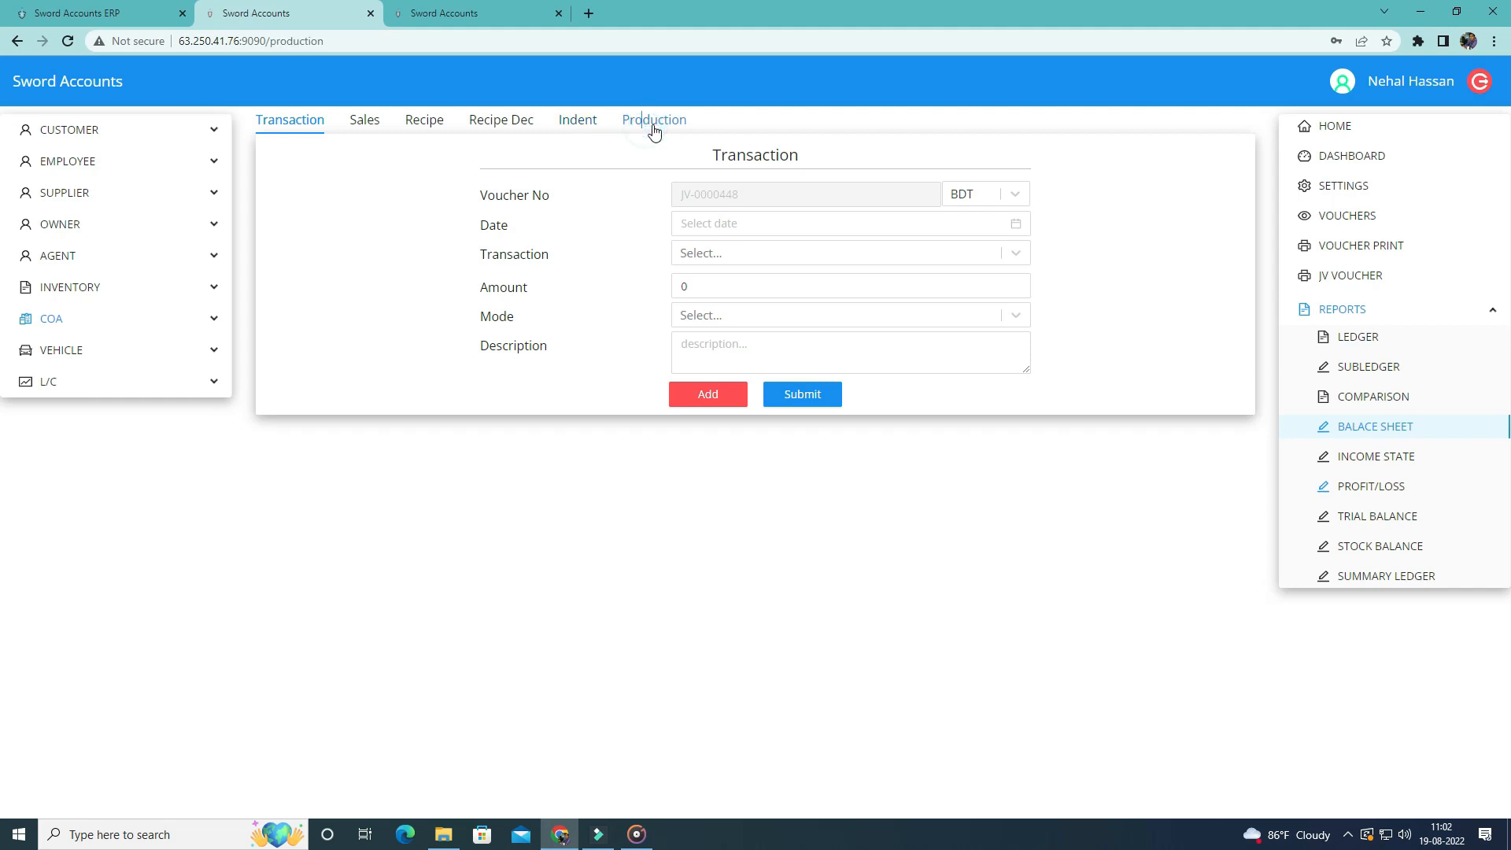
left_click(296, 126)
left_click(738, 201)
left_click_drag(740, 194, 680, 195)
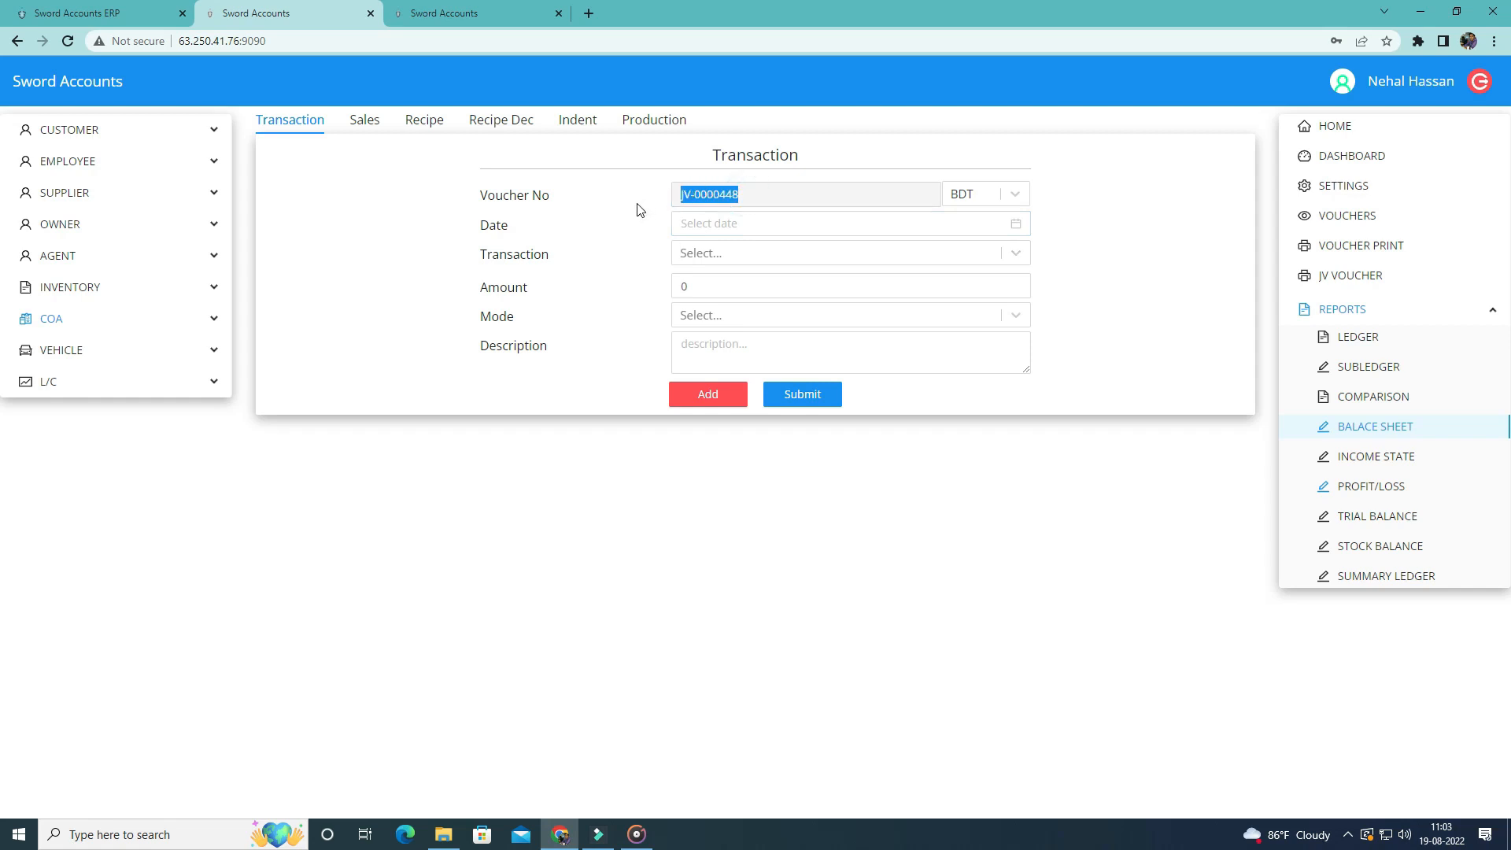
left_click(1141, 276)
Set the voucher's currency to USD and its date to 19/08/2022
left_click(1006, 194)
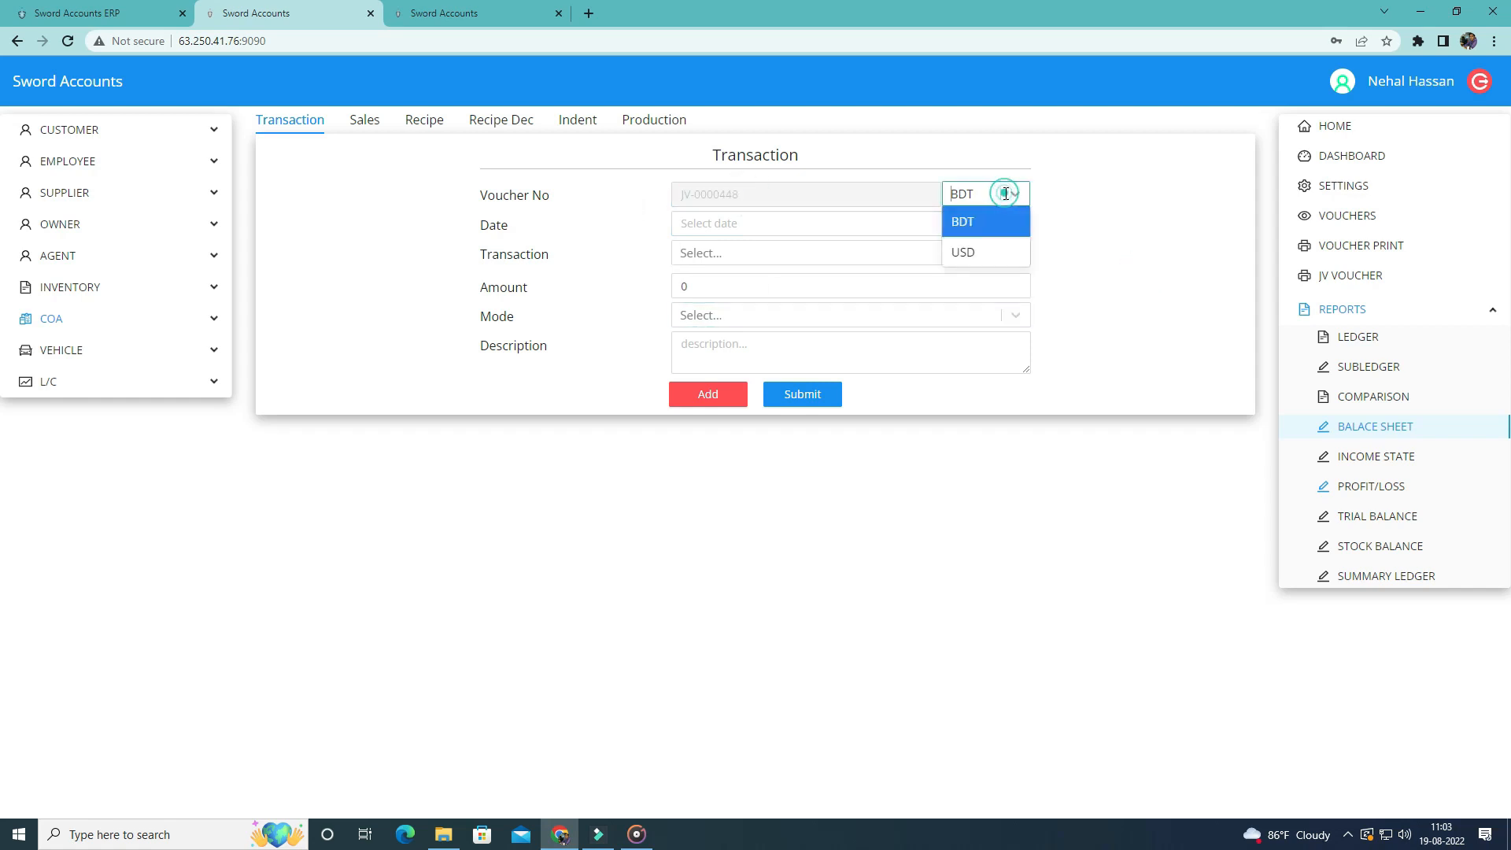
left_click(962, 251)
left_click(1098, 240)
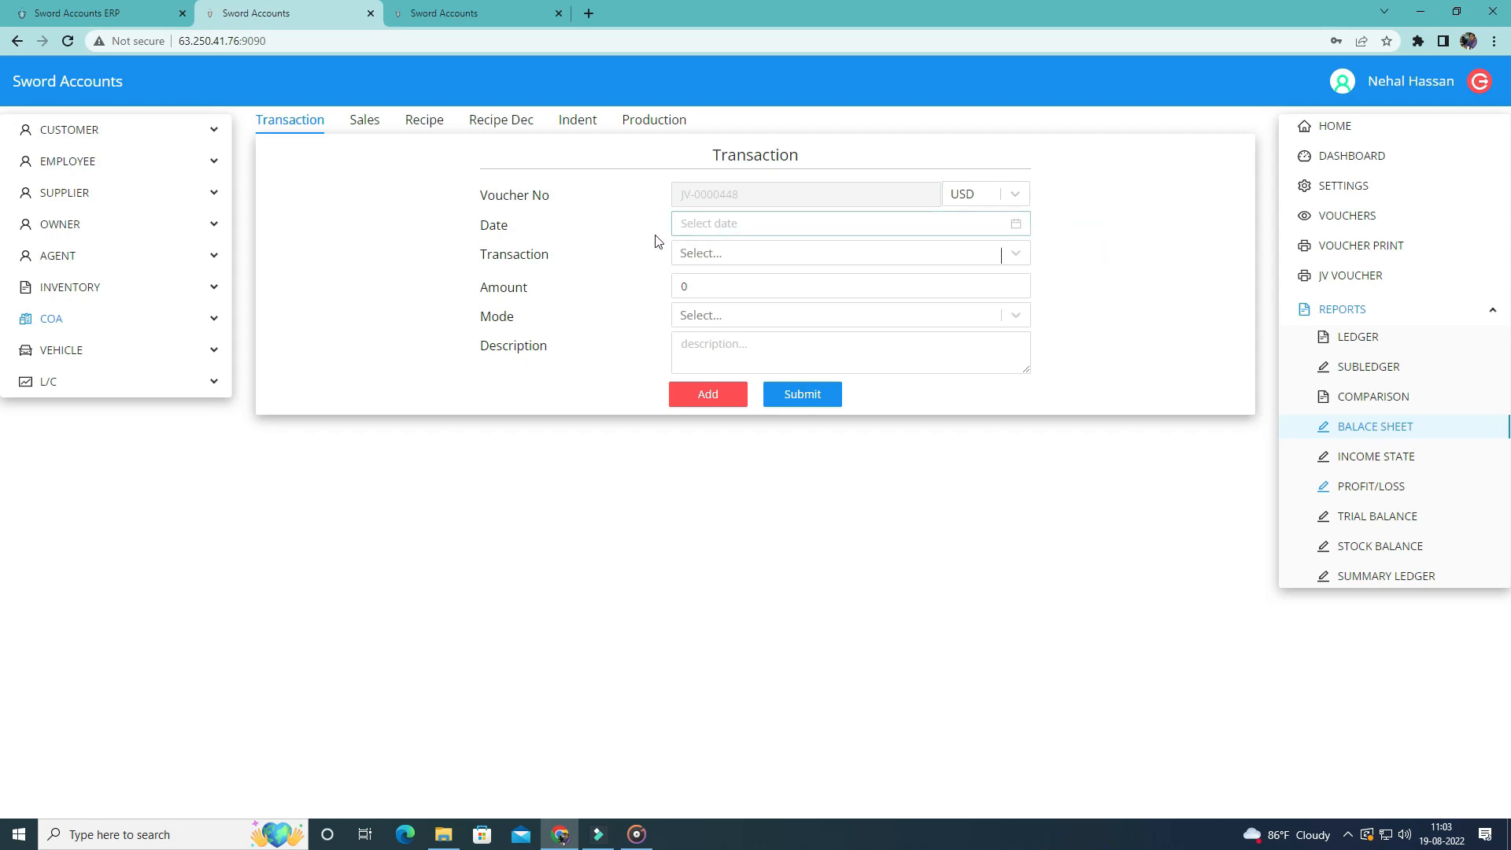
left_click(718, 227)
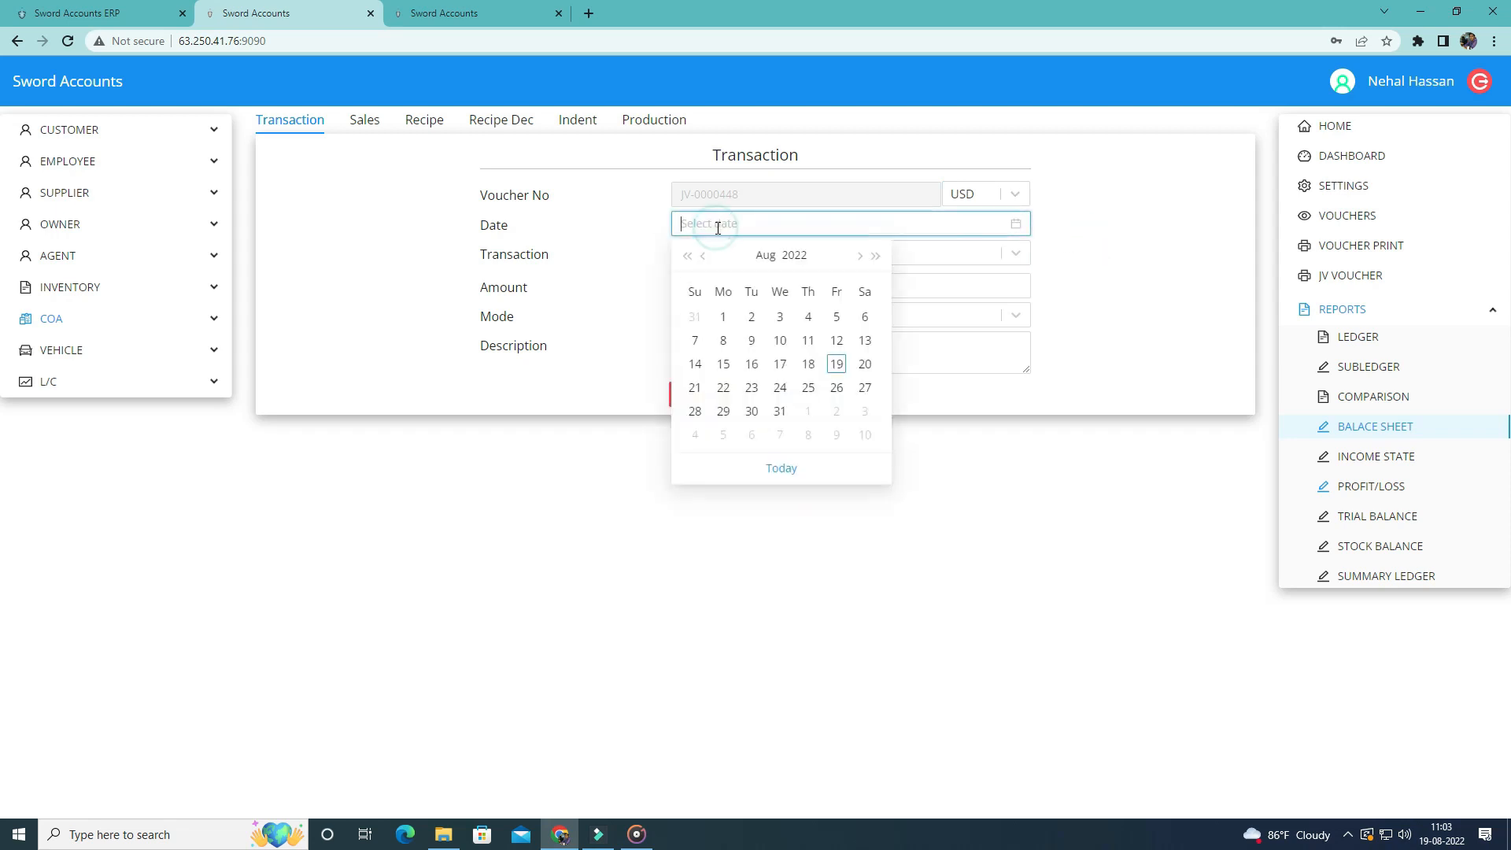
left_click(837, 366)
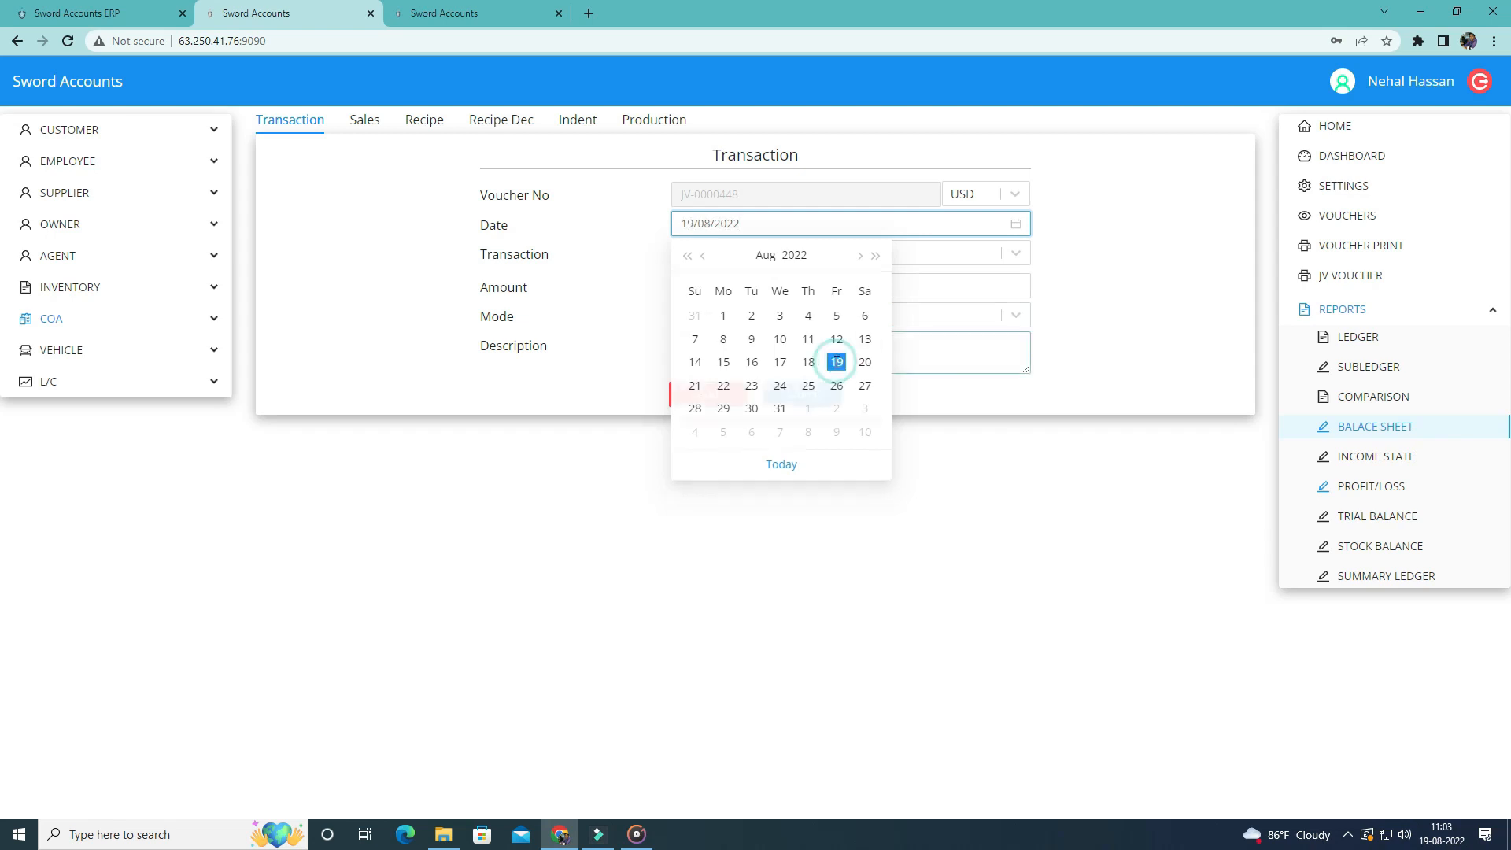
Set the transaction head to Salary and browse the list of selectable employees
left_click(766, 253)
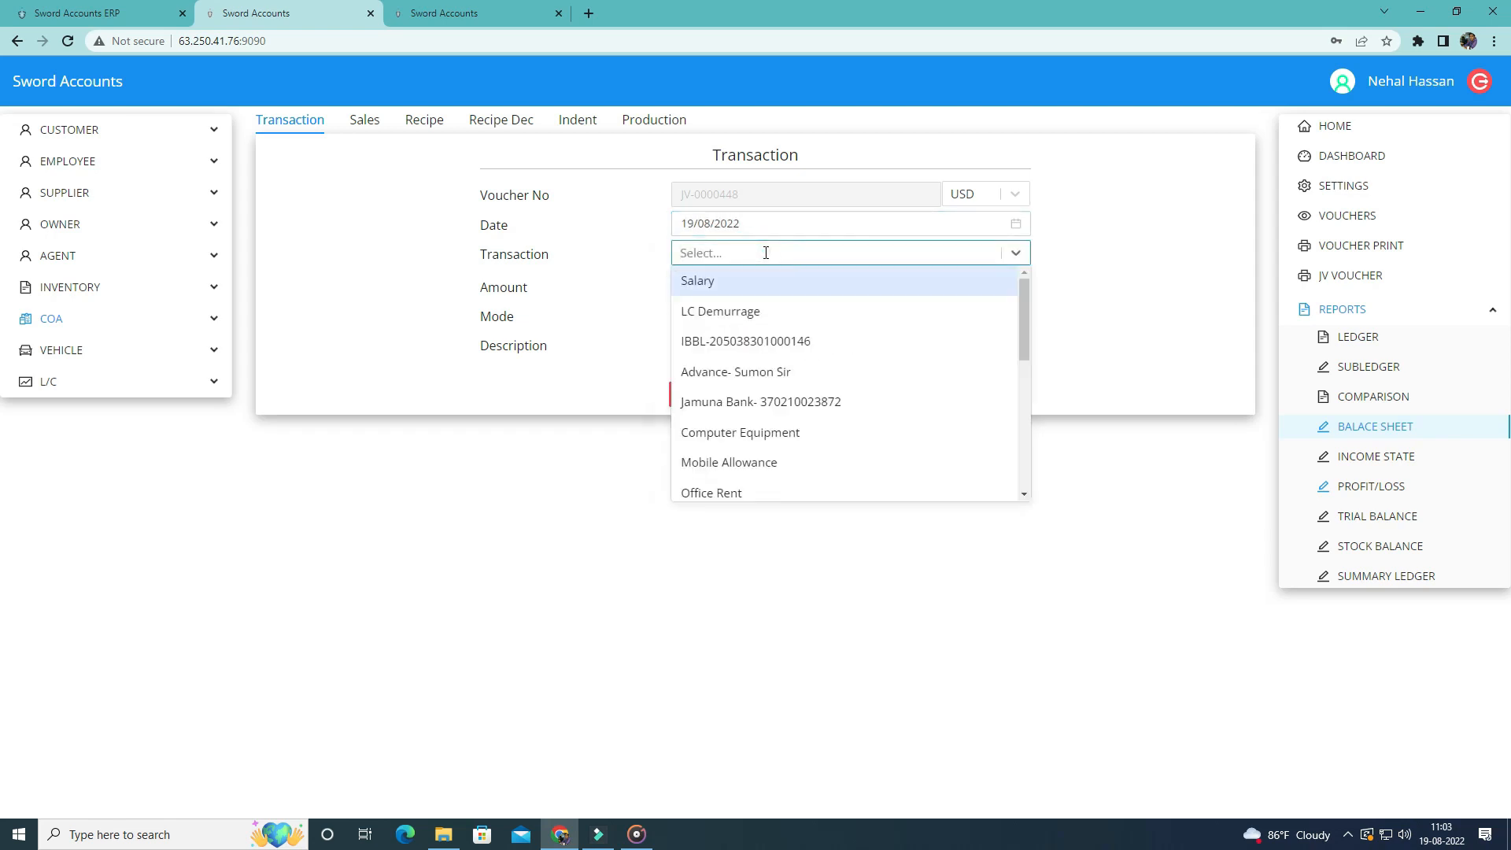
left_click(716, 280)
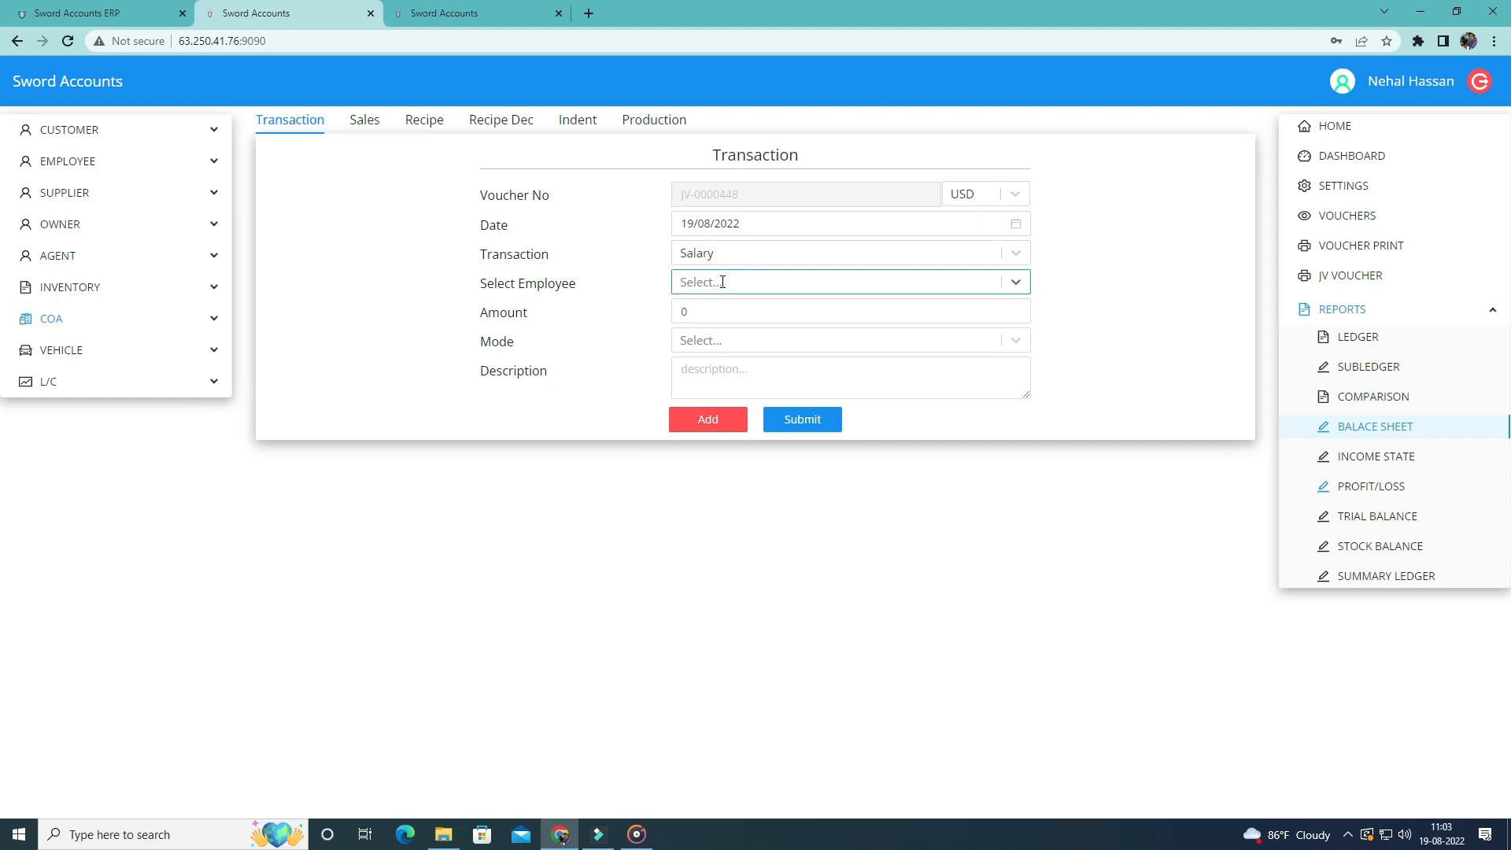
left_click(697, 282)
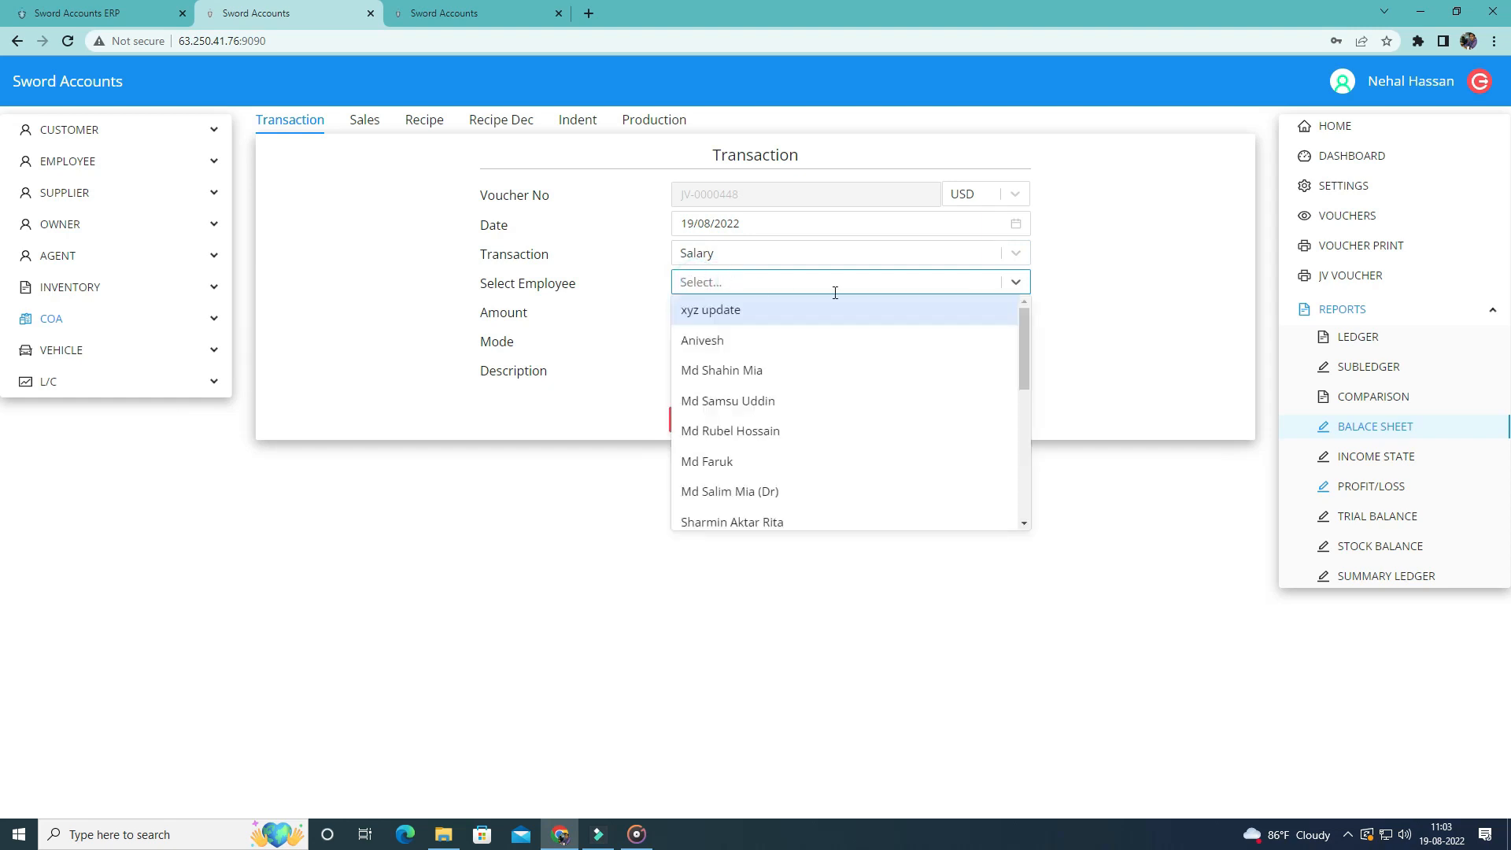
scroll(807, 388, "down", 5)
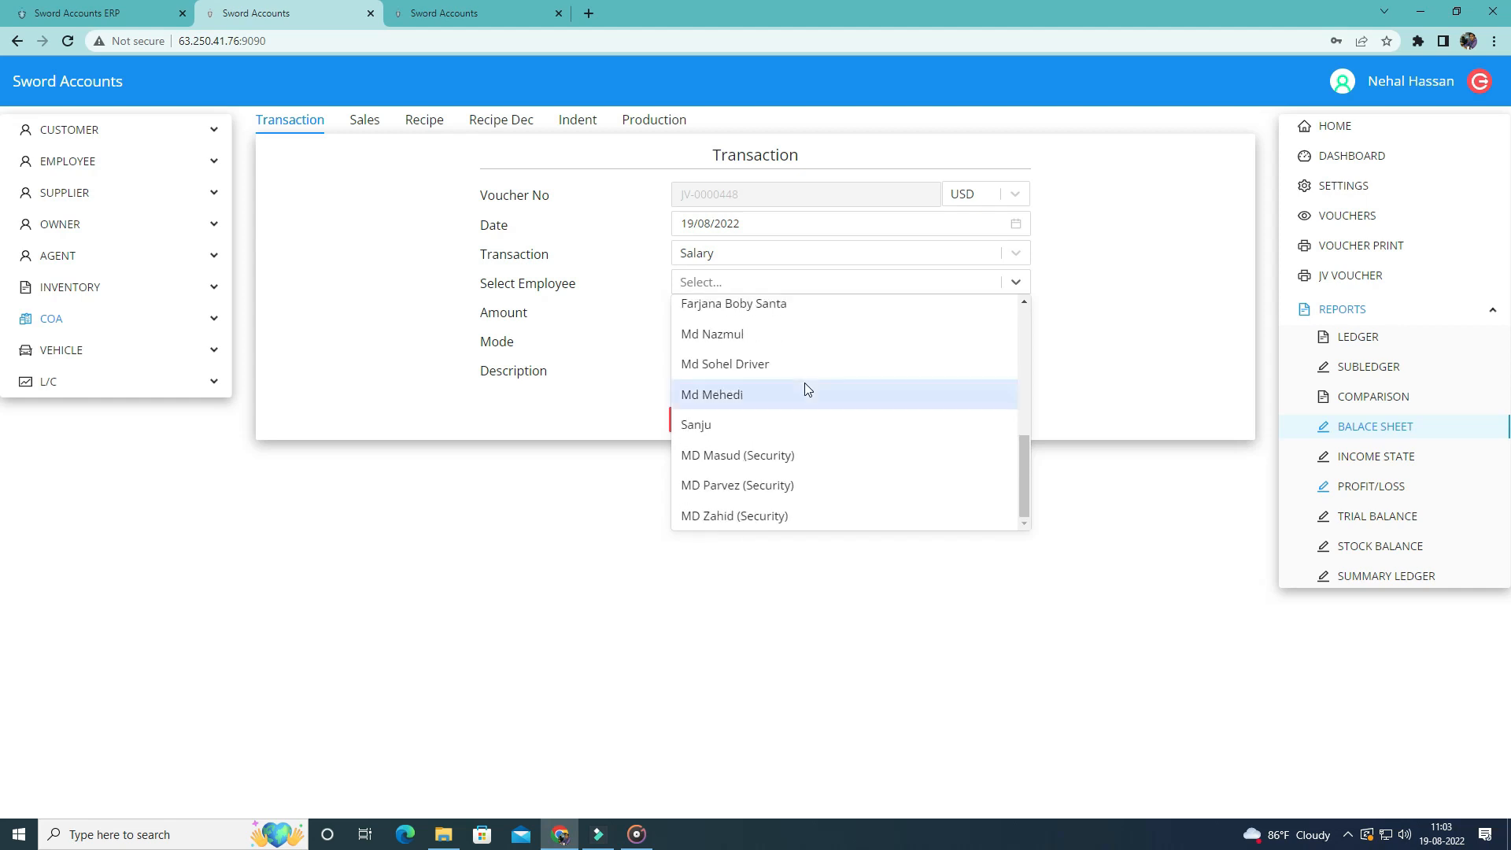
scroll(808, 388, "up", 3)
scroll(808, 389, "up", 2)
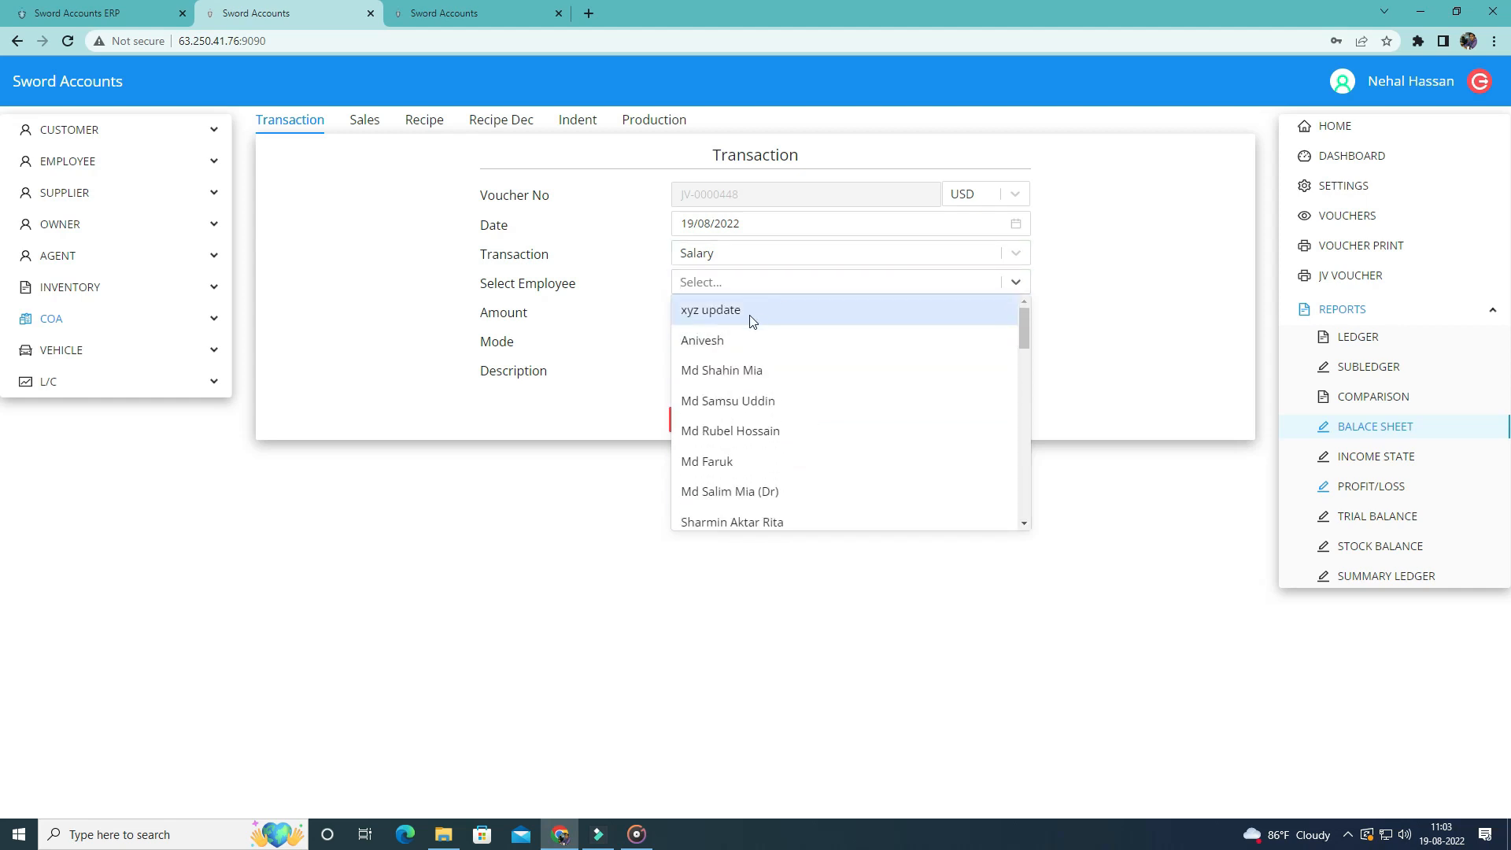
Set the transaction head to Sales Orlean and choose the inventory item Mango Juice with quantity 1
left_click(884, 253)
type("rece")
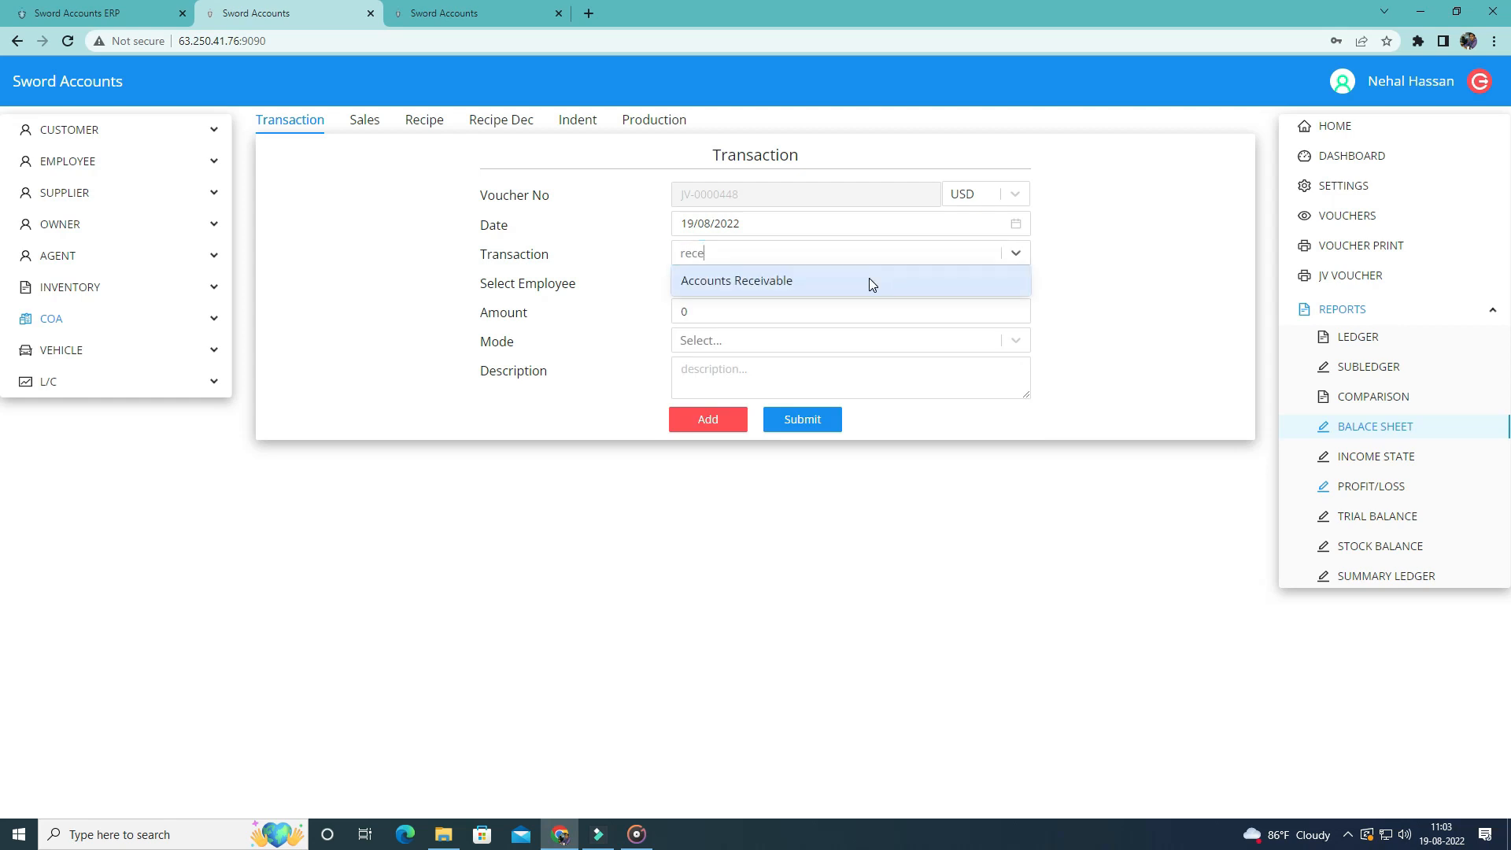
left_click(869, 281)
left_click(815, 282)
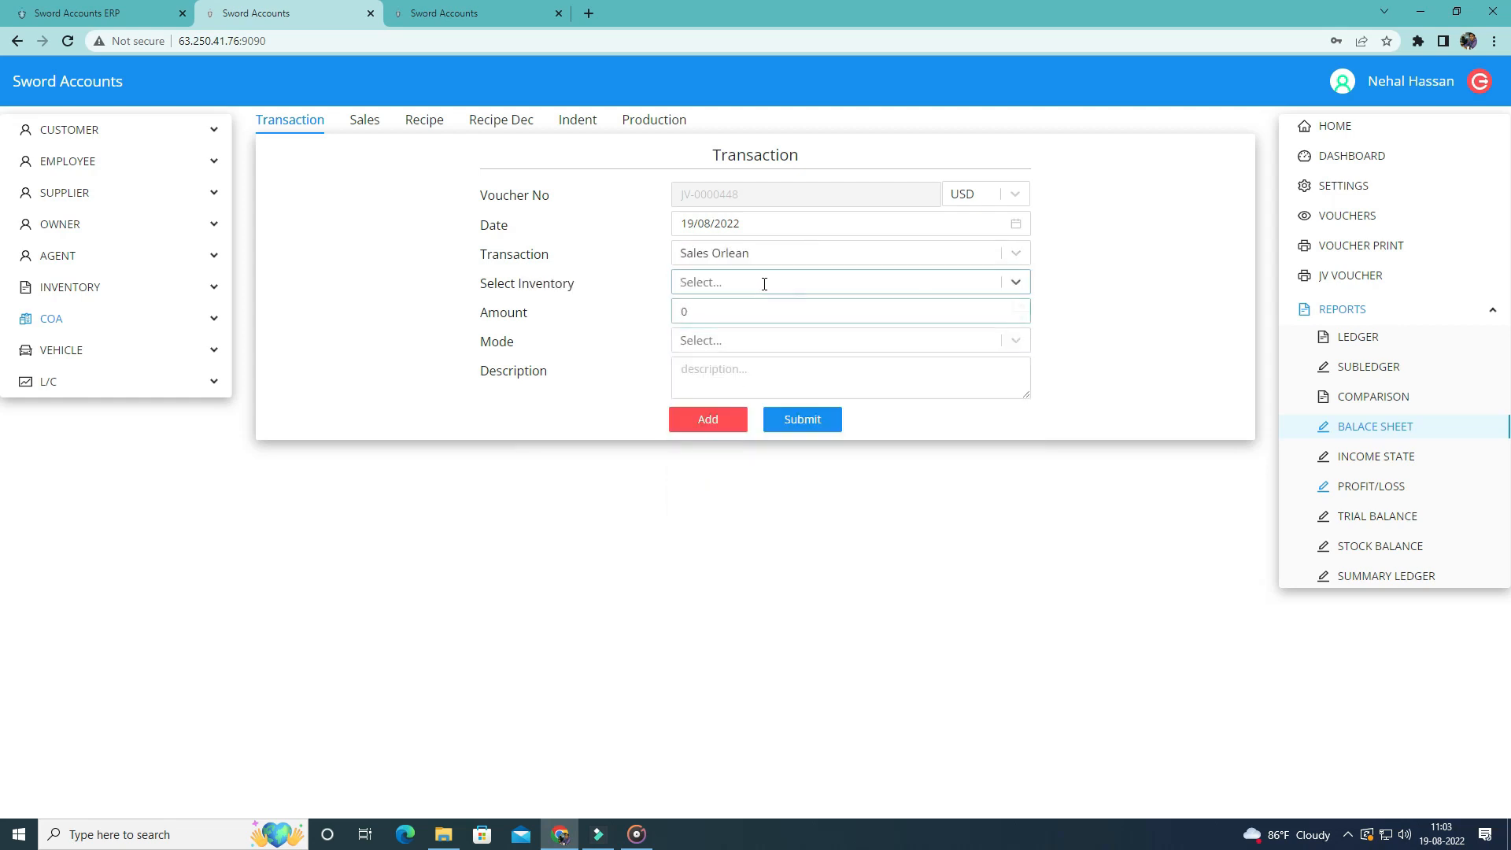
left_click(766, 281)
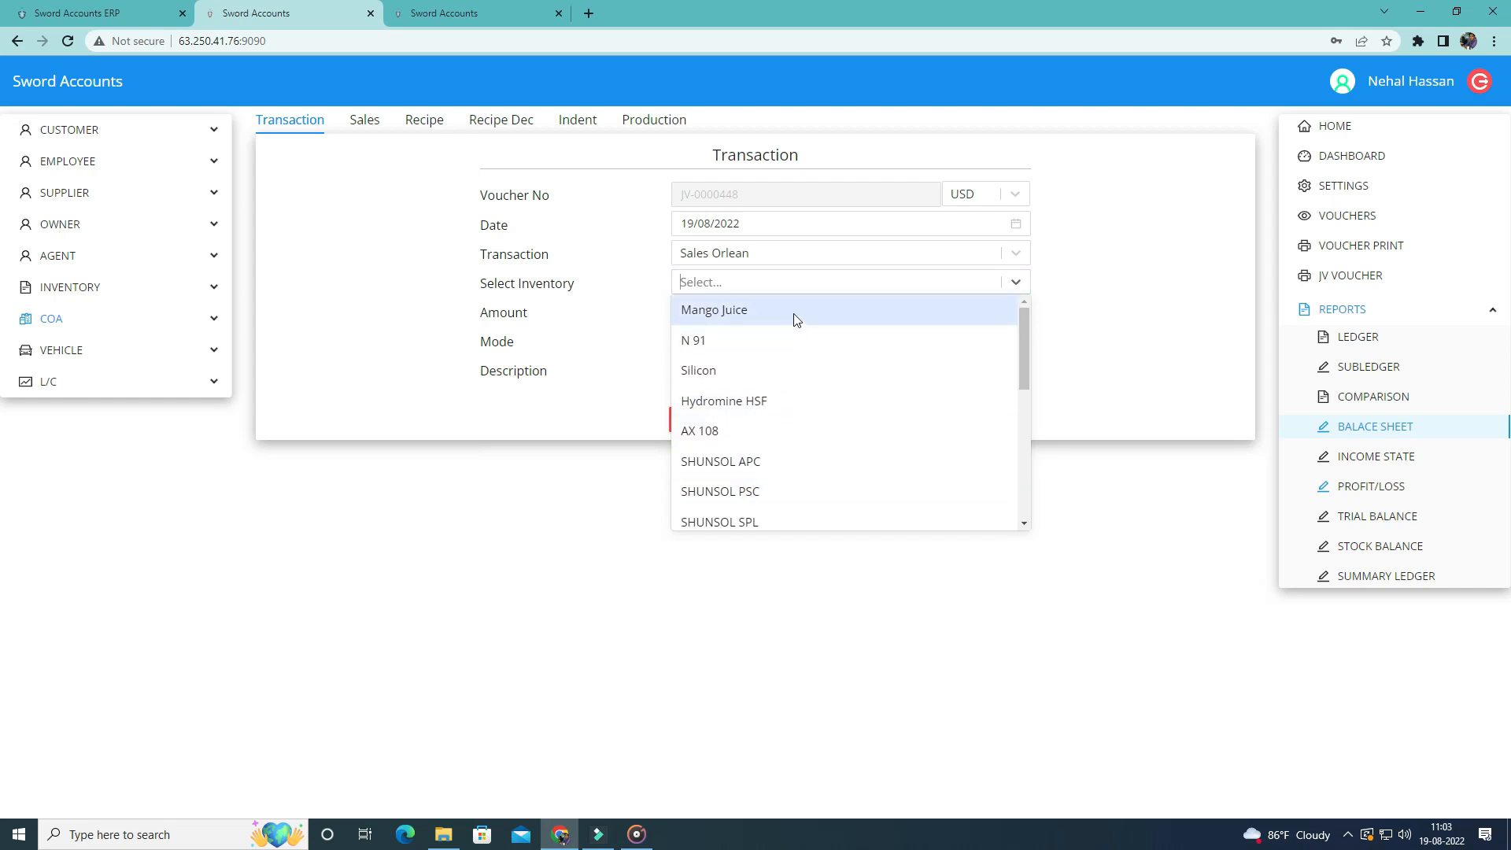
left_click(794, 311)
left_click(749, 305)
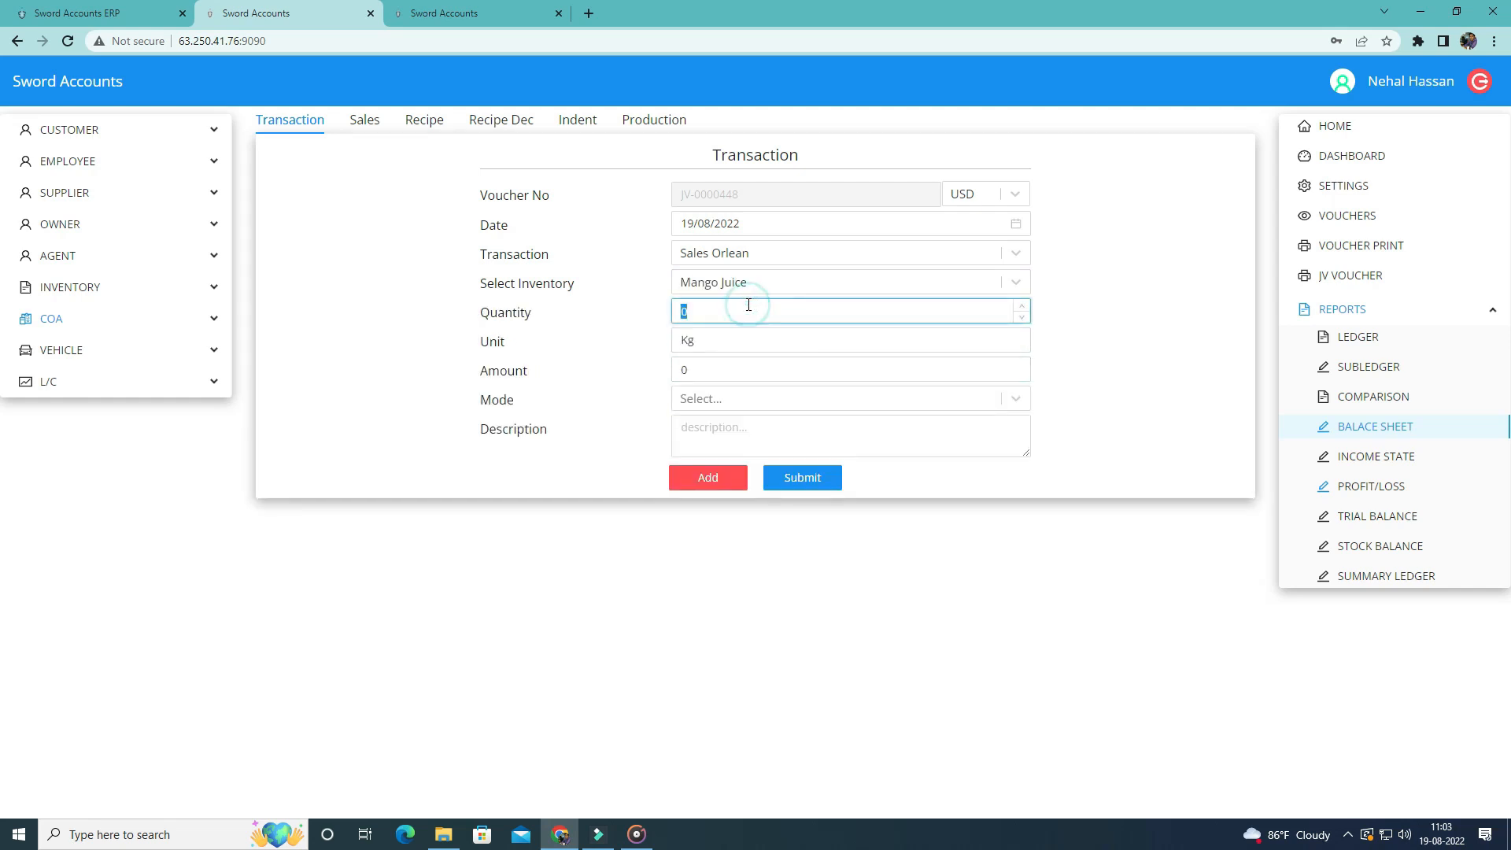
type("1")
left_click(722, 370)
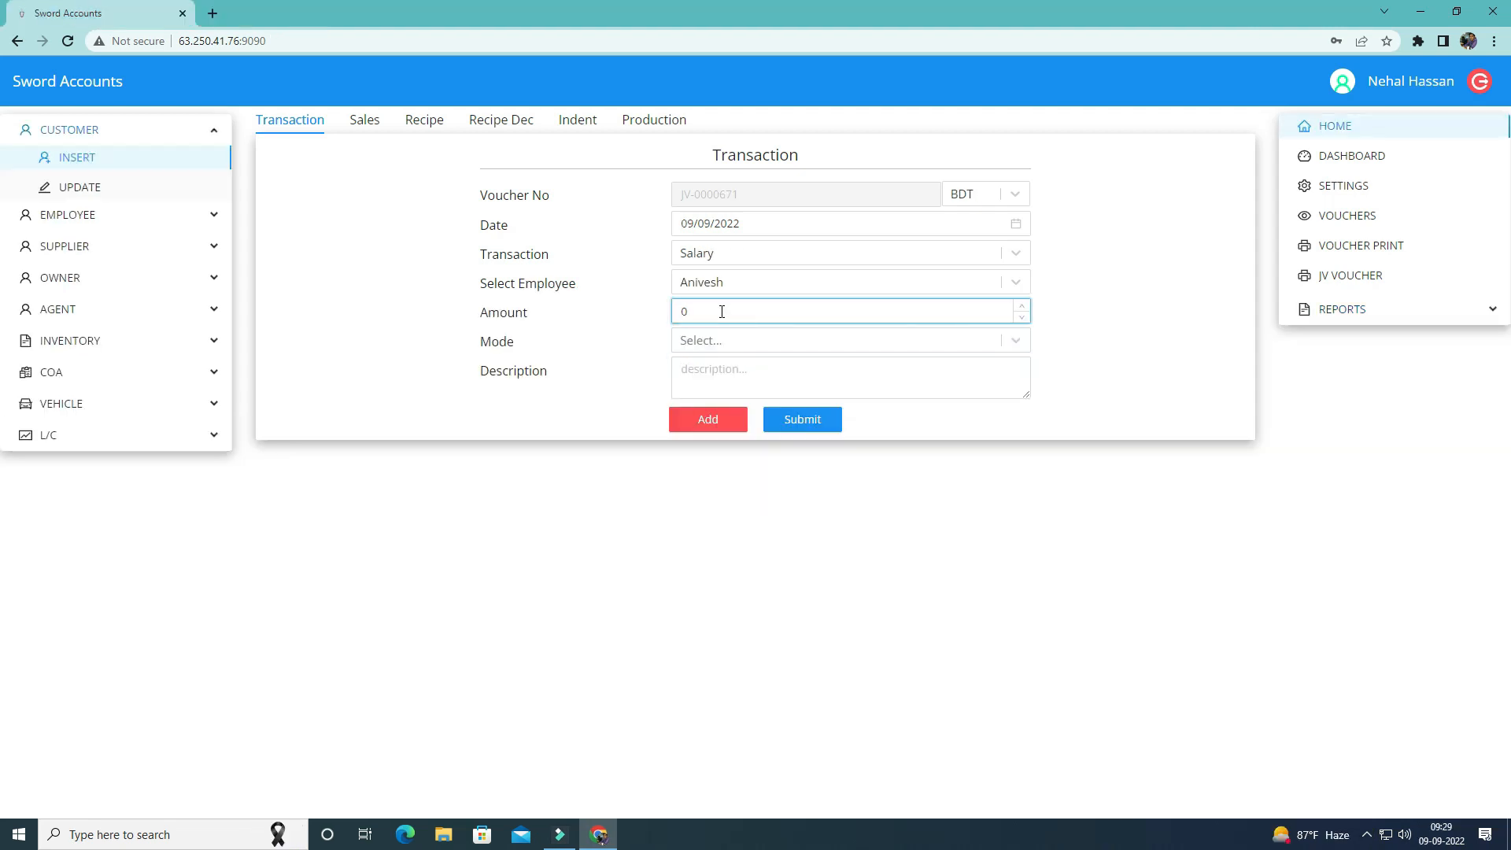
Add the employee's salary line to the voucher with amount 2000, mode Debit and description "sALARY PAY"
left_click_drag(722, 312, 674, 317)
type("2000")
left_click(733, 341)
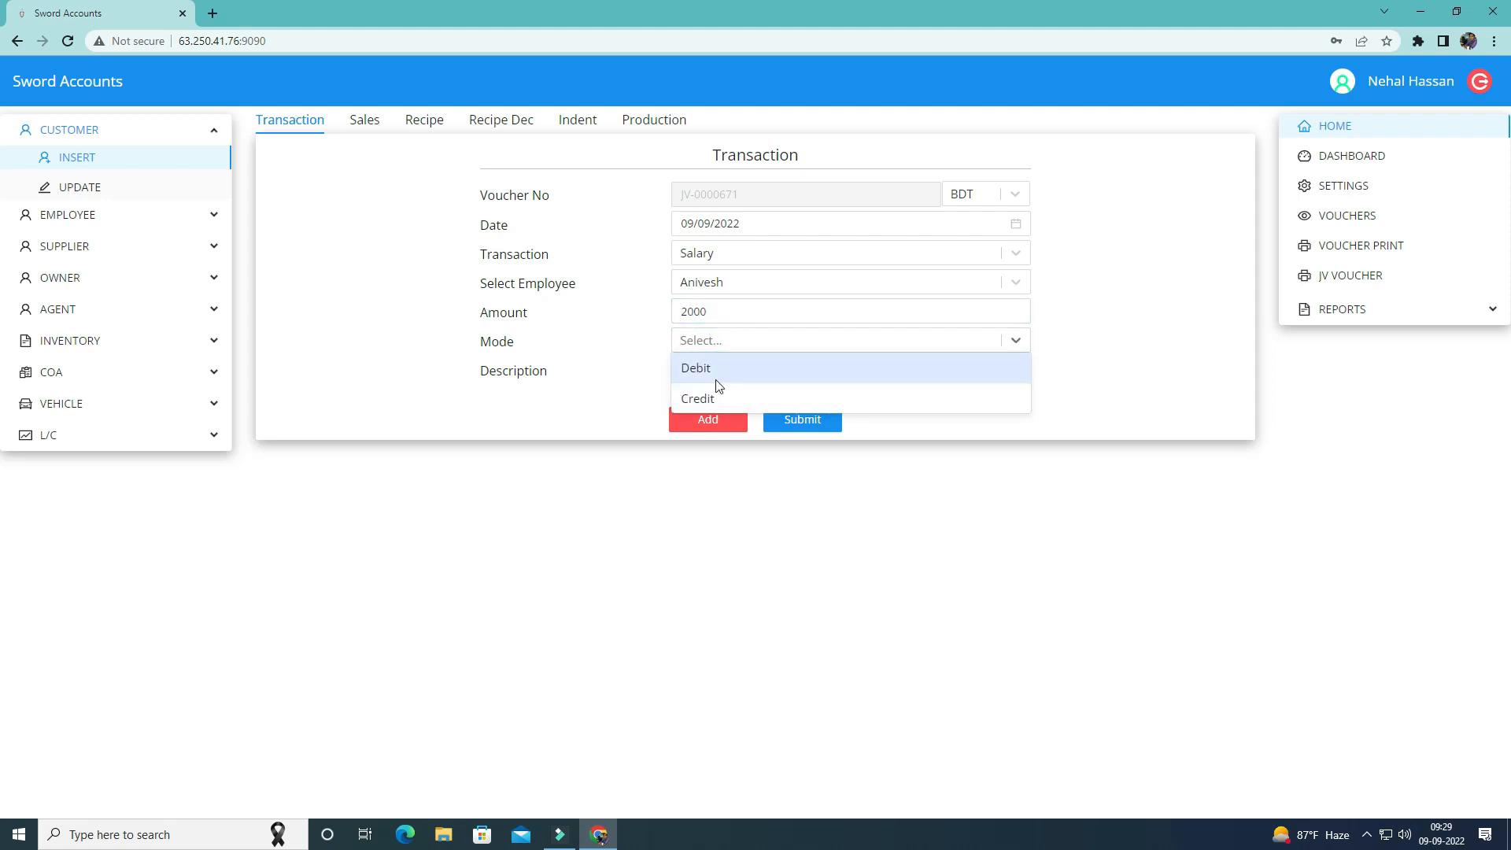
left_click(720, 370)
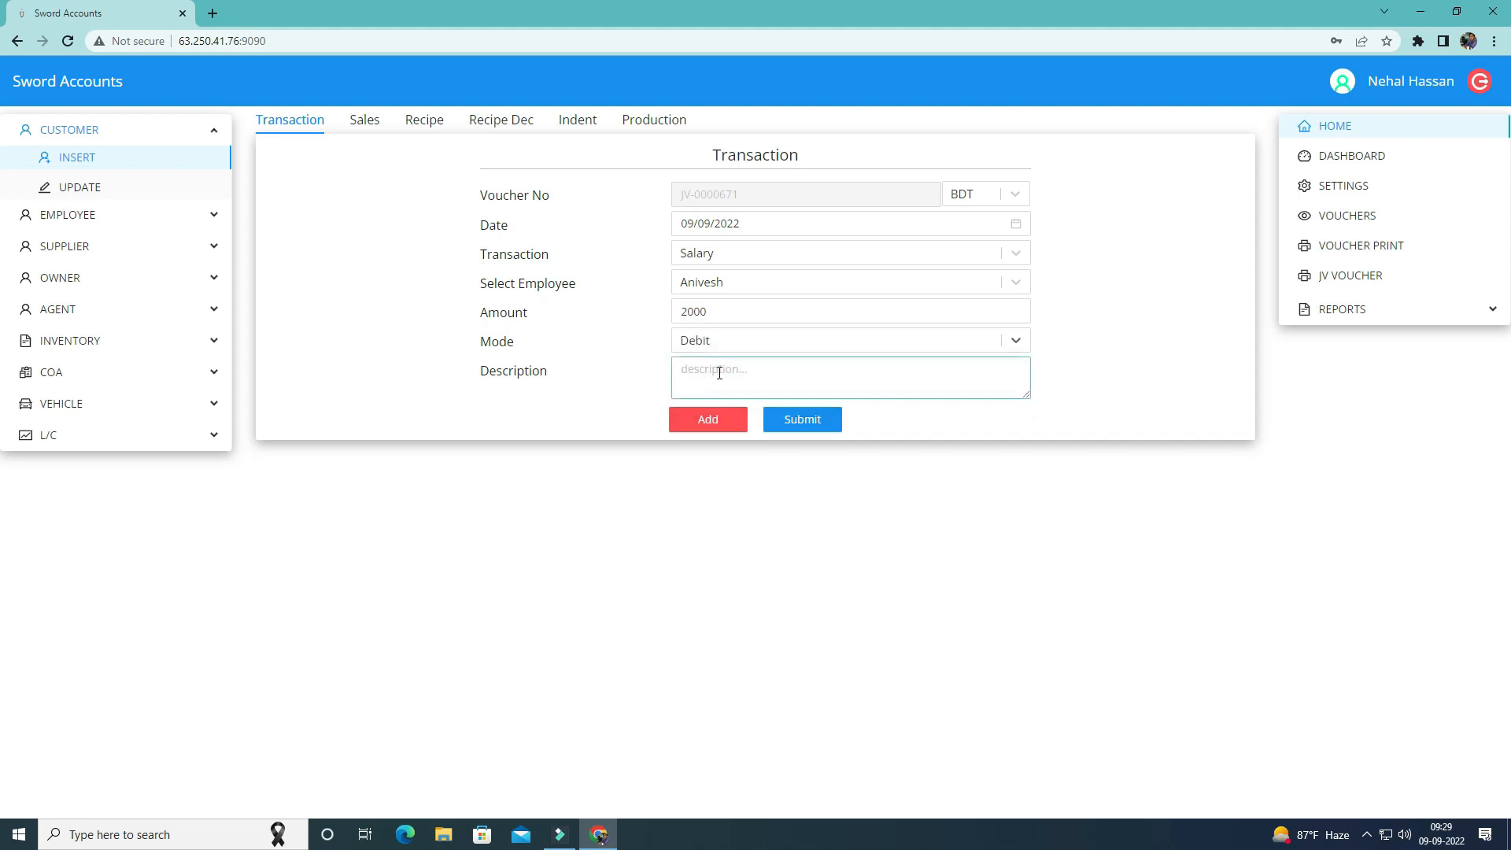
left_click(718, 374)
type("sALARY PAY")
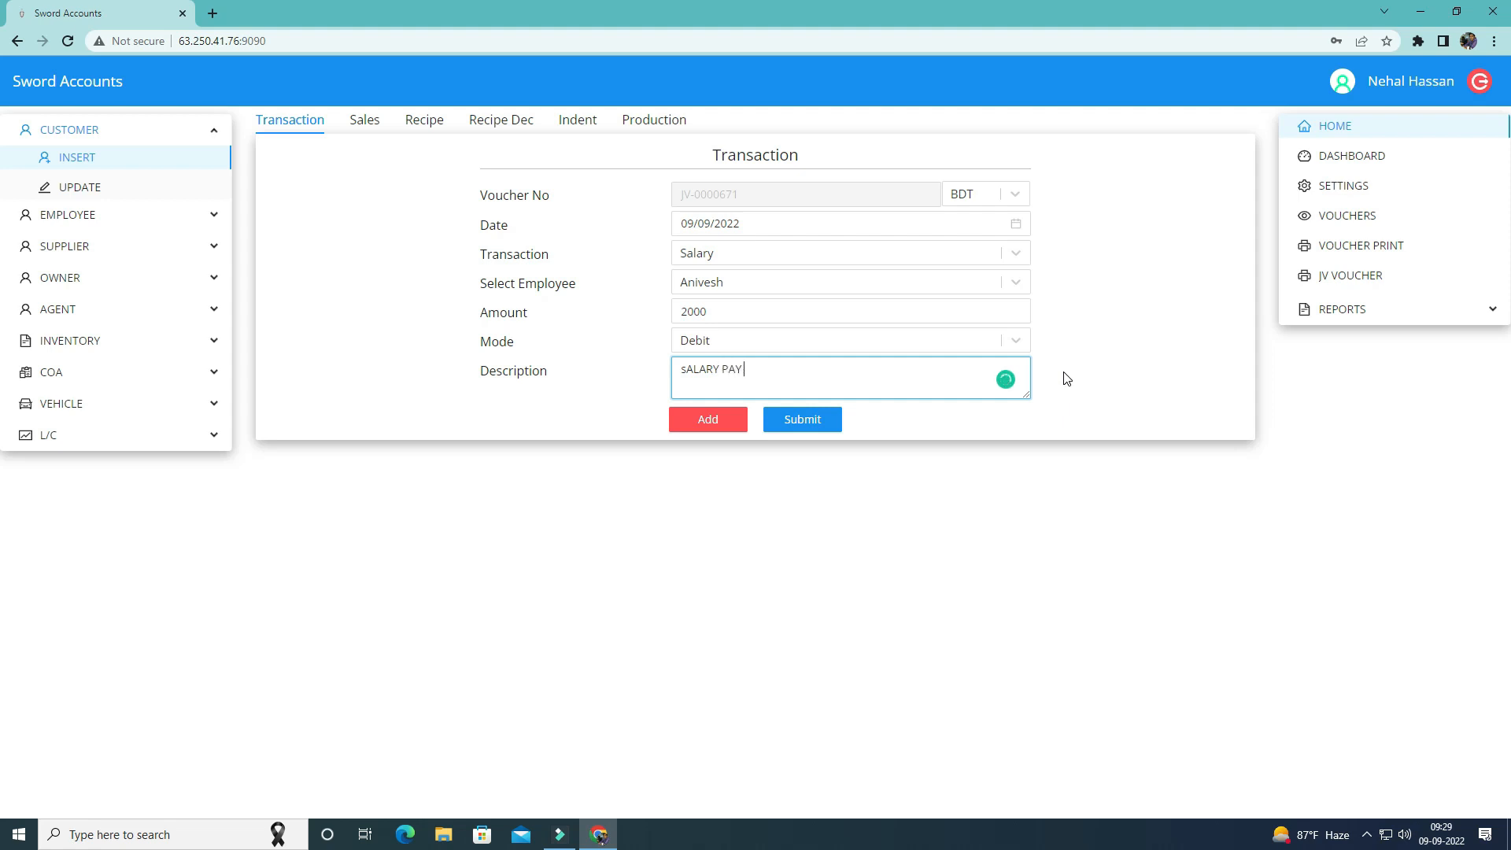
left_click(712, 419)
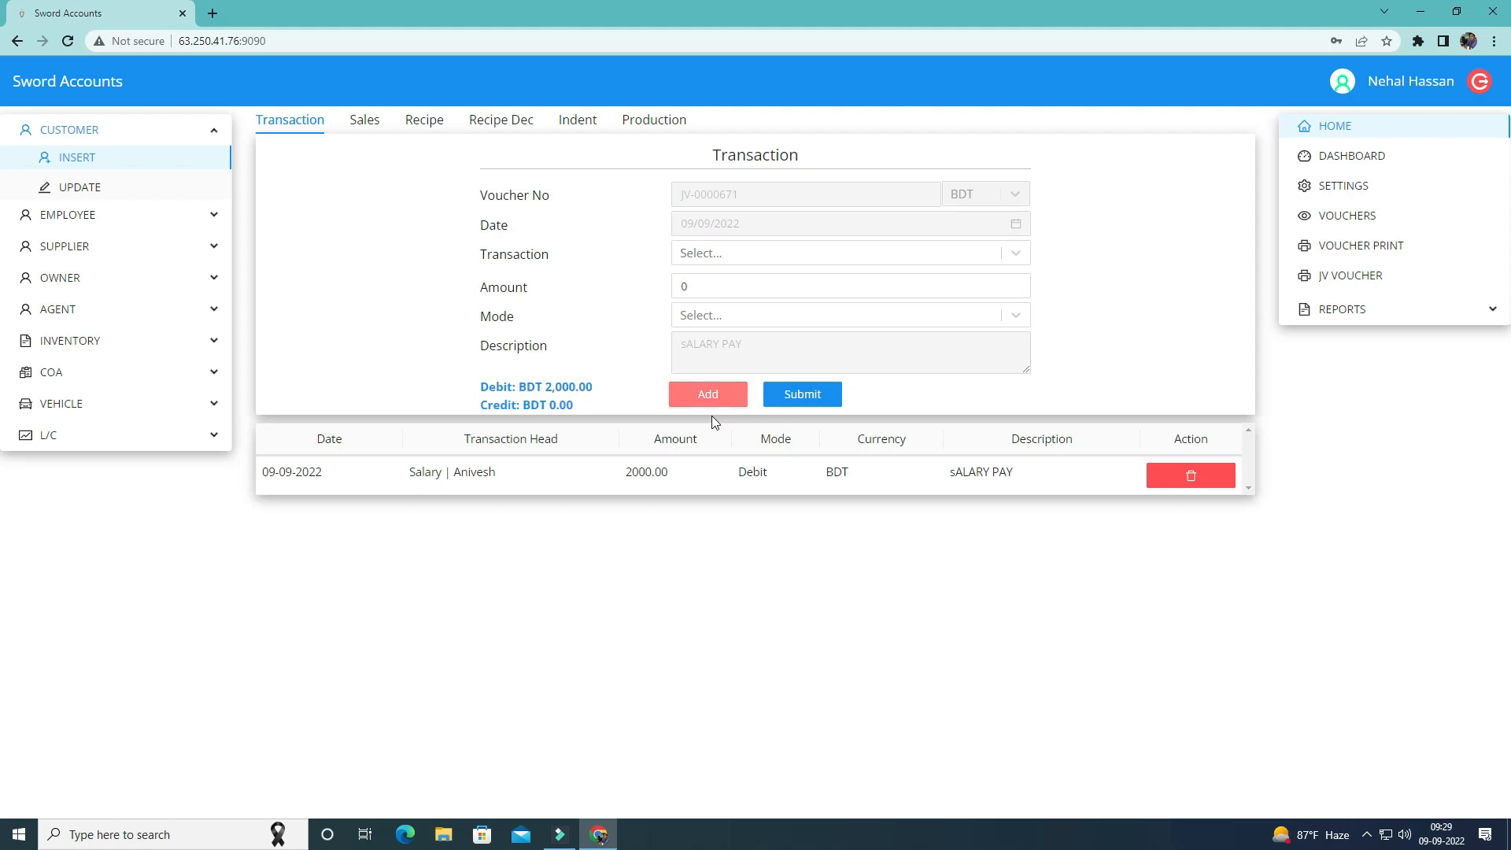
left_click_drag(302, 474, 1053, 476)
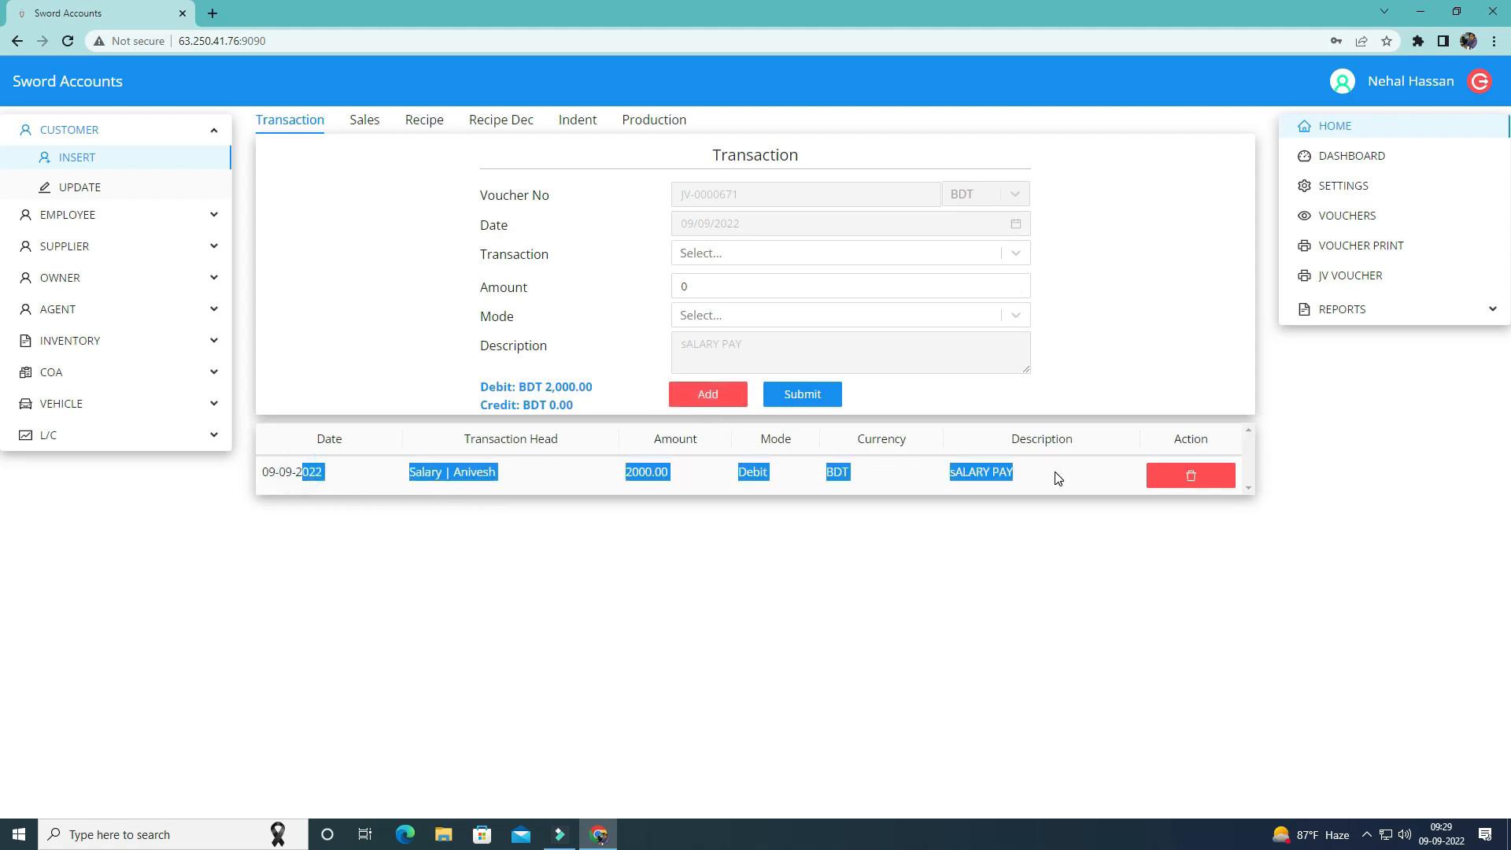
left_click(1055, 473)
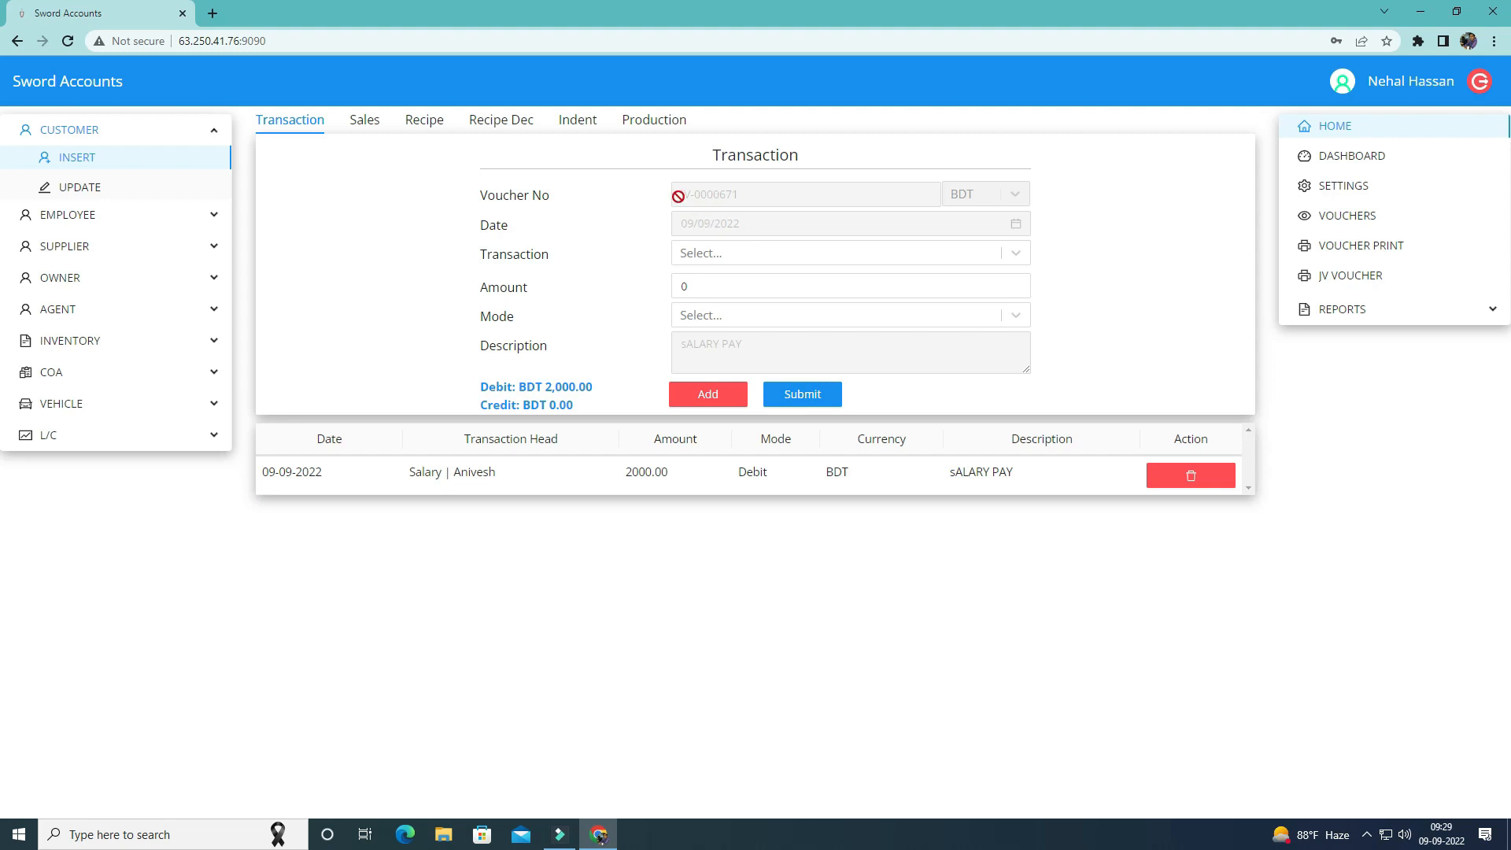
left_click_drag(677, 195, 784, 345)
Add a Cash in Hand line with amount 2000 in Credit mode and submit the voucher
left_click(723, 253)
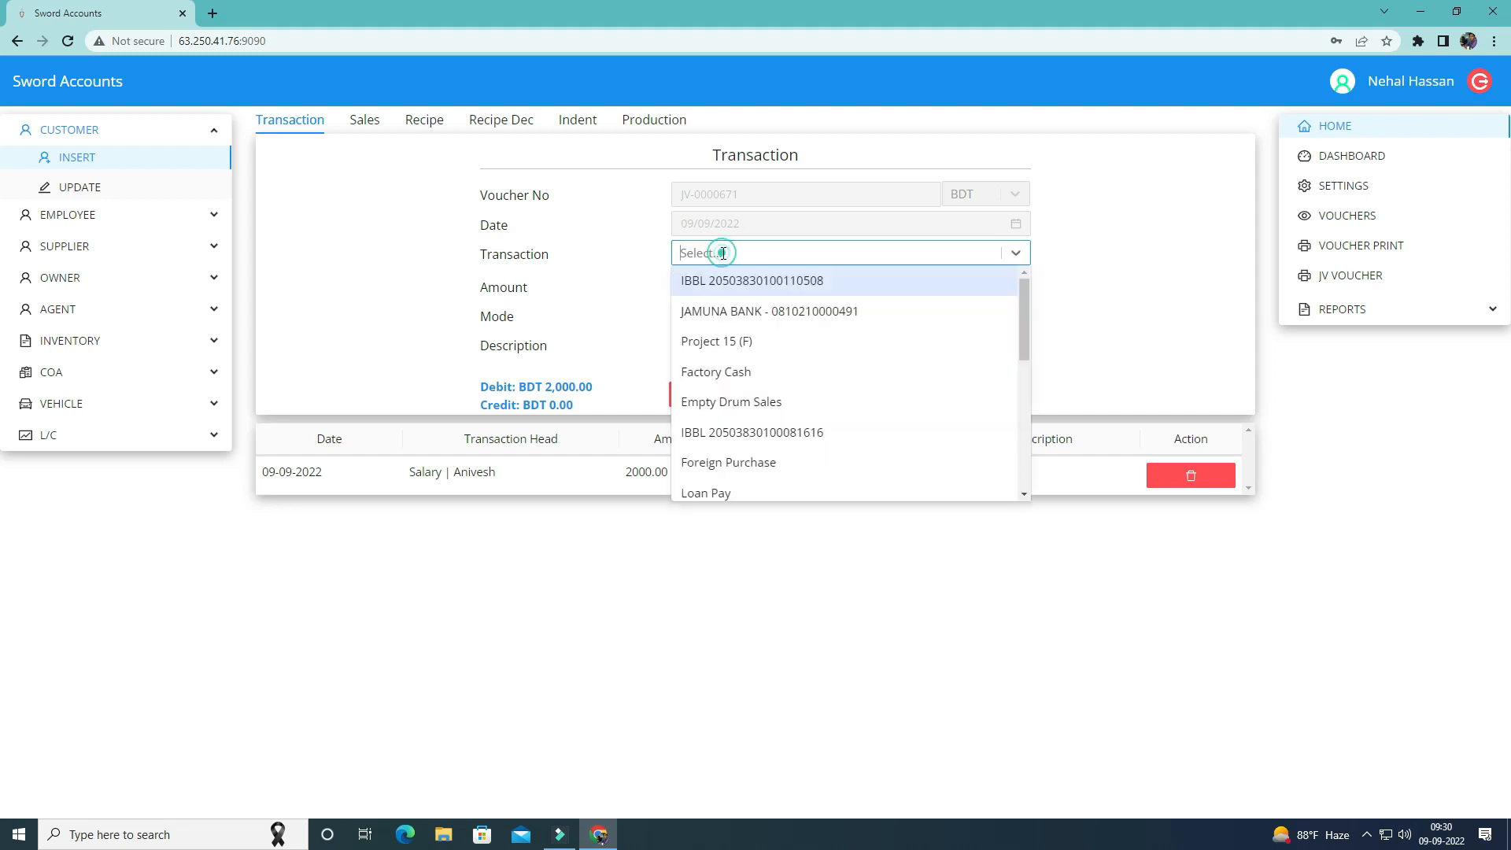
type("CA")
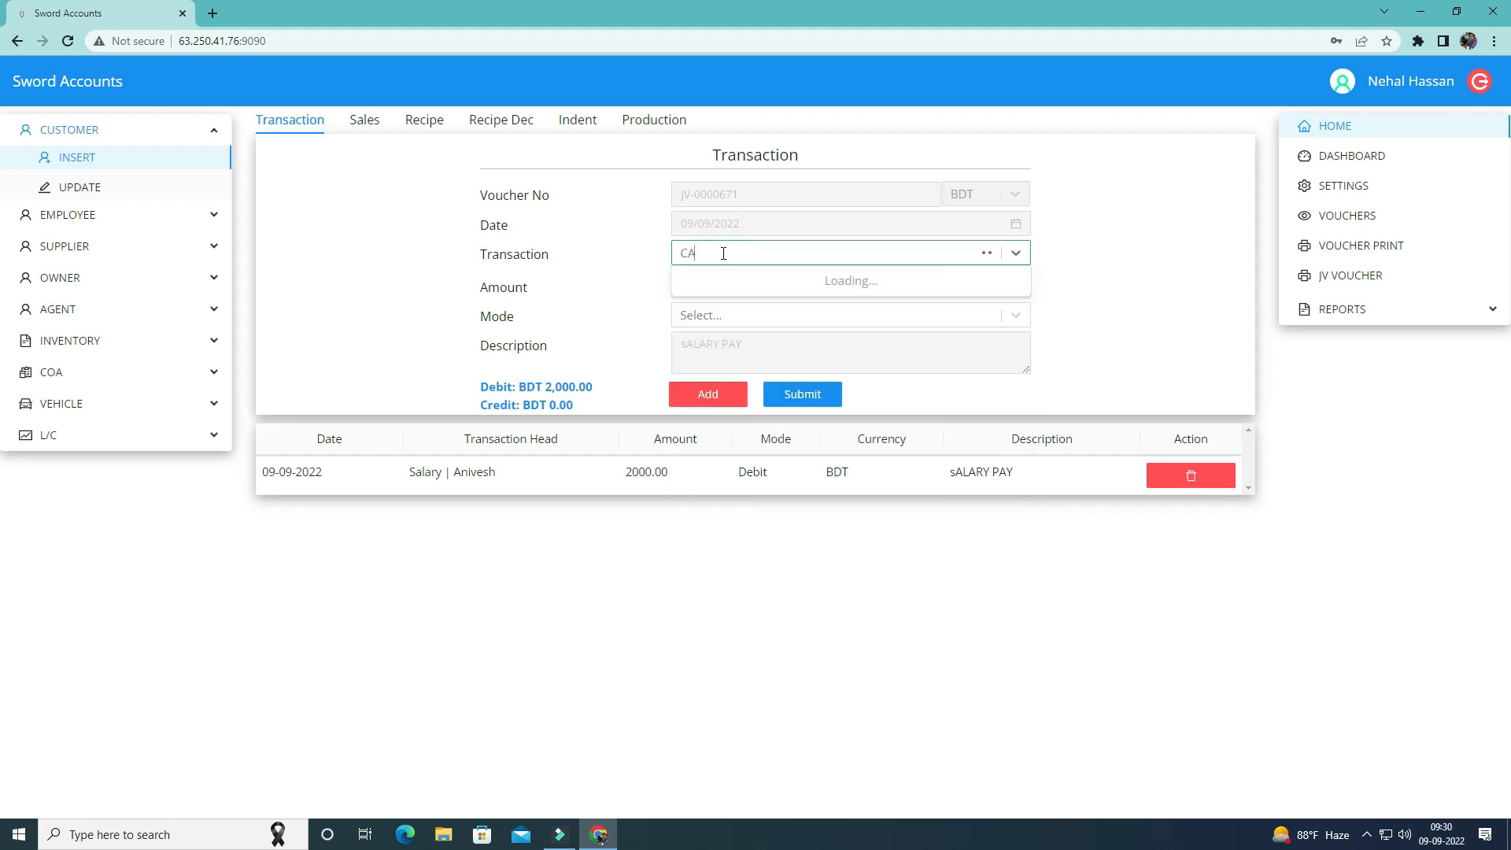
type("S")
left_click(706, 307)
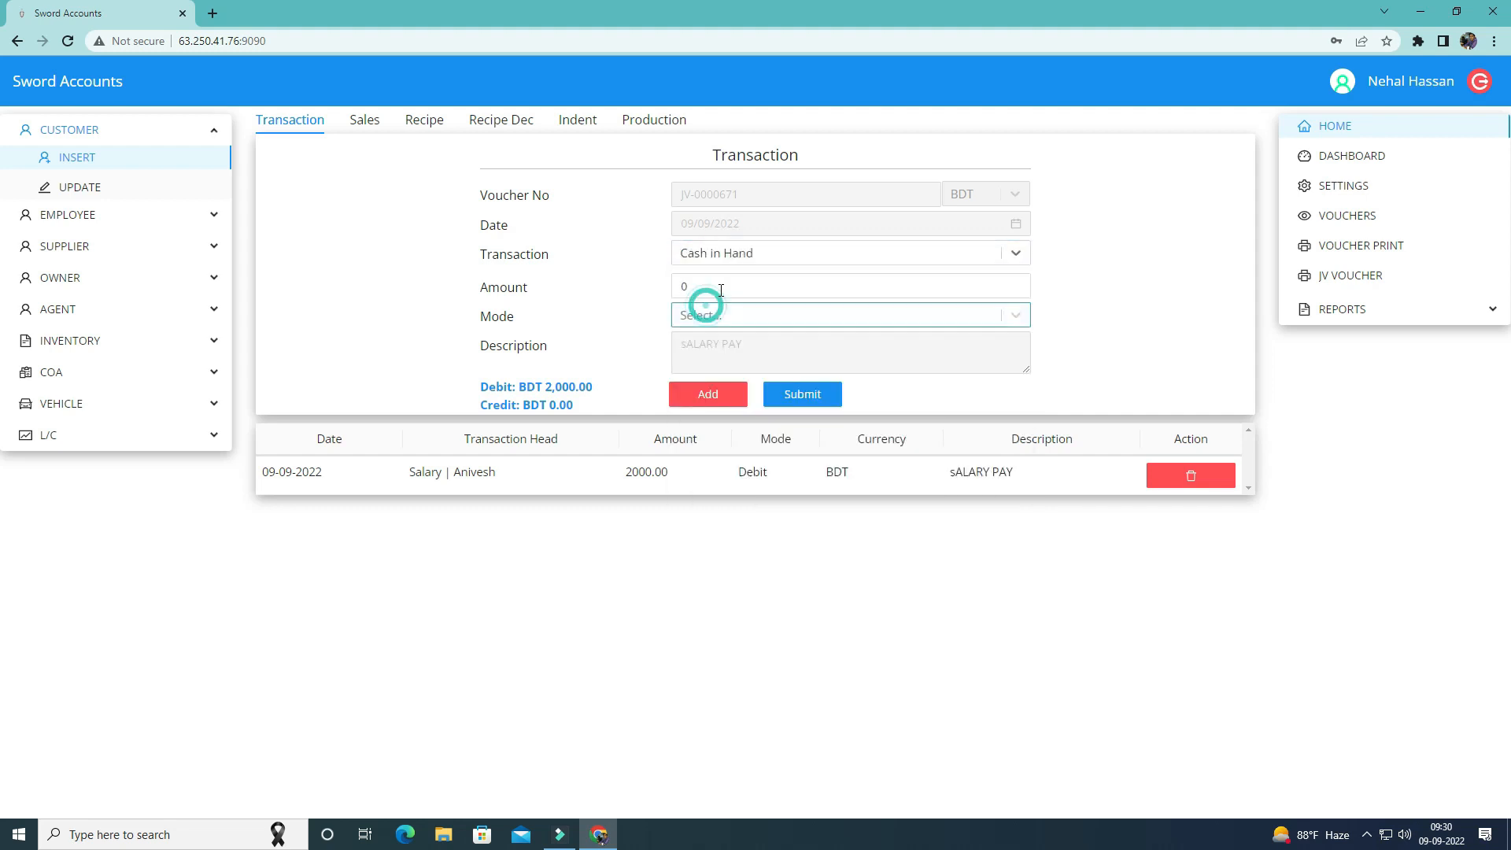
left_click(722, 287)
double_click(672, 287)
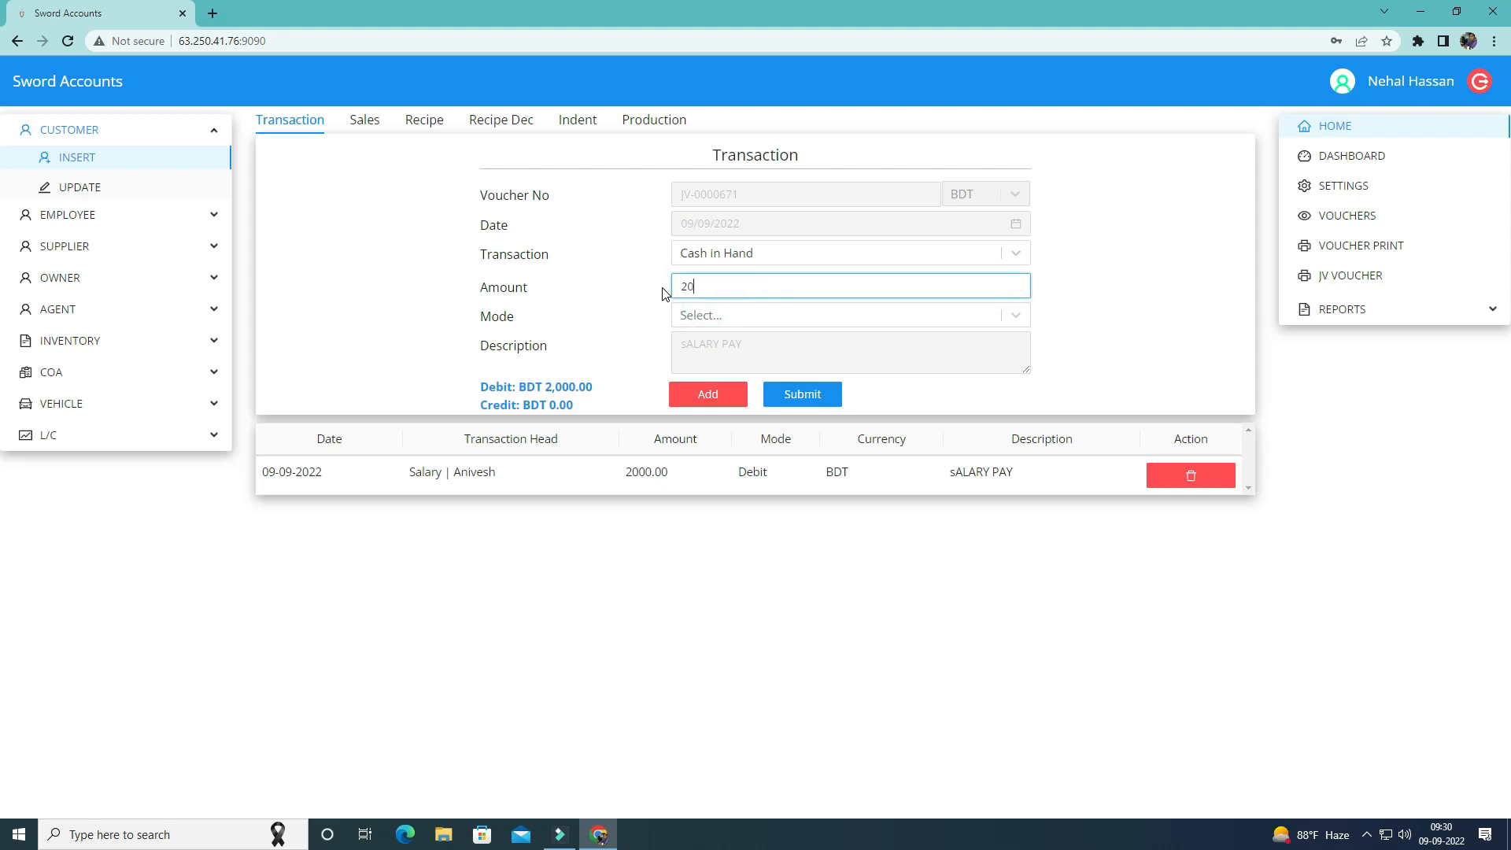
left_click(705, 316)
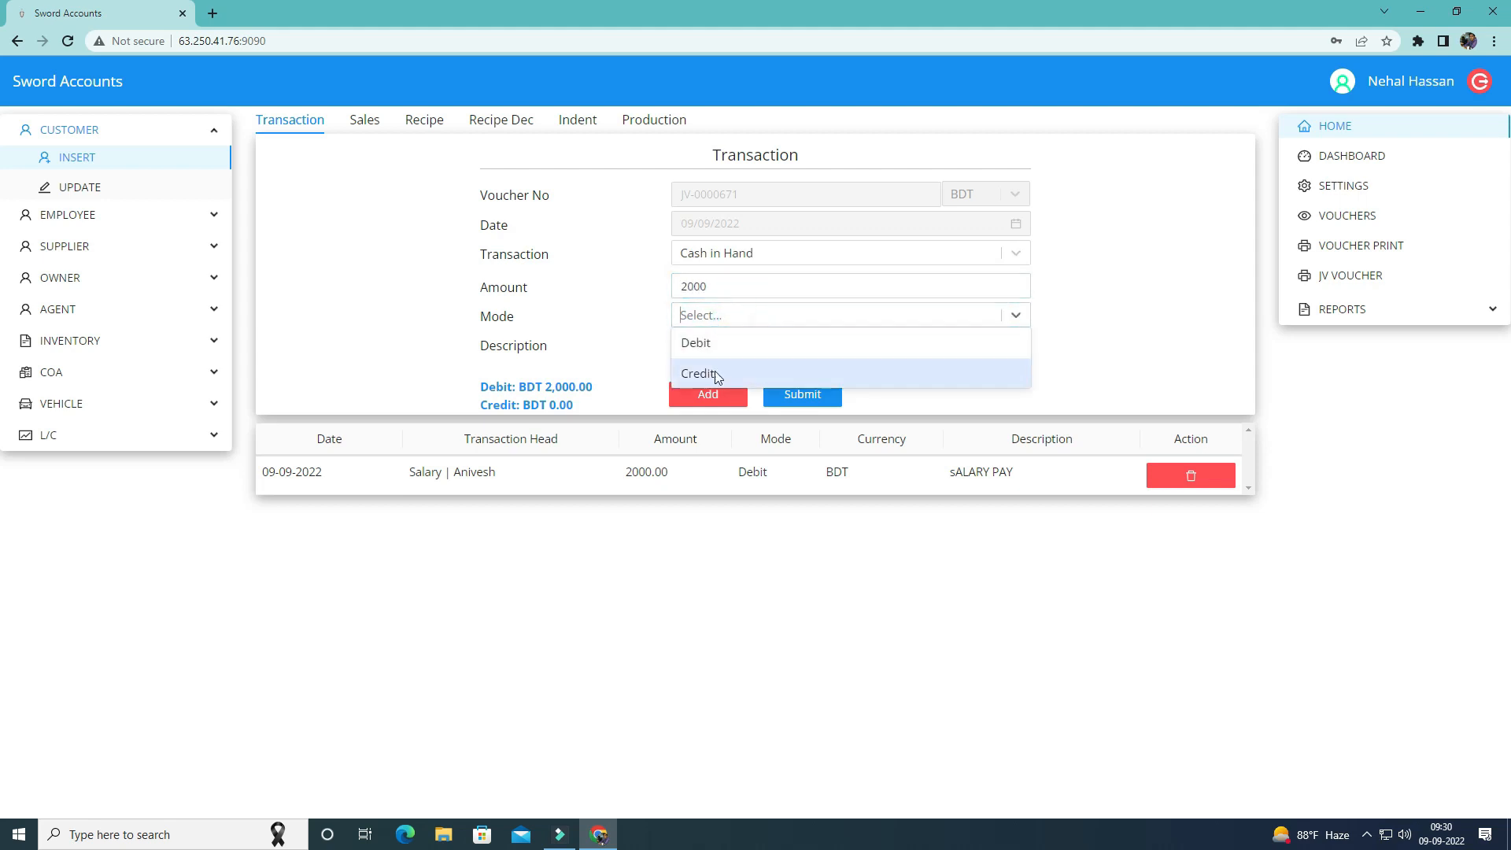
left_click(703, 374)
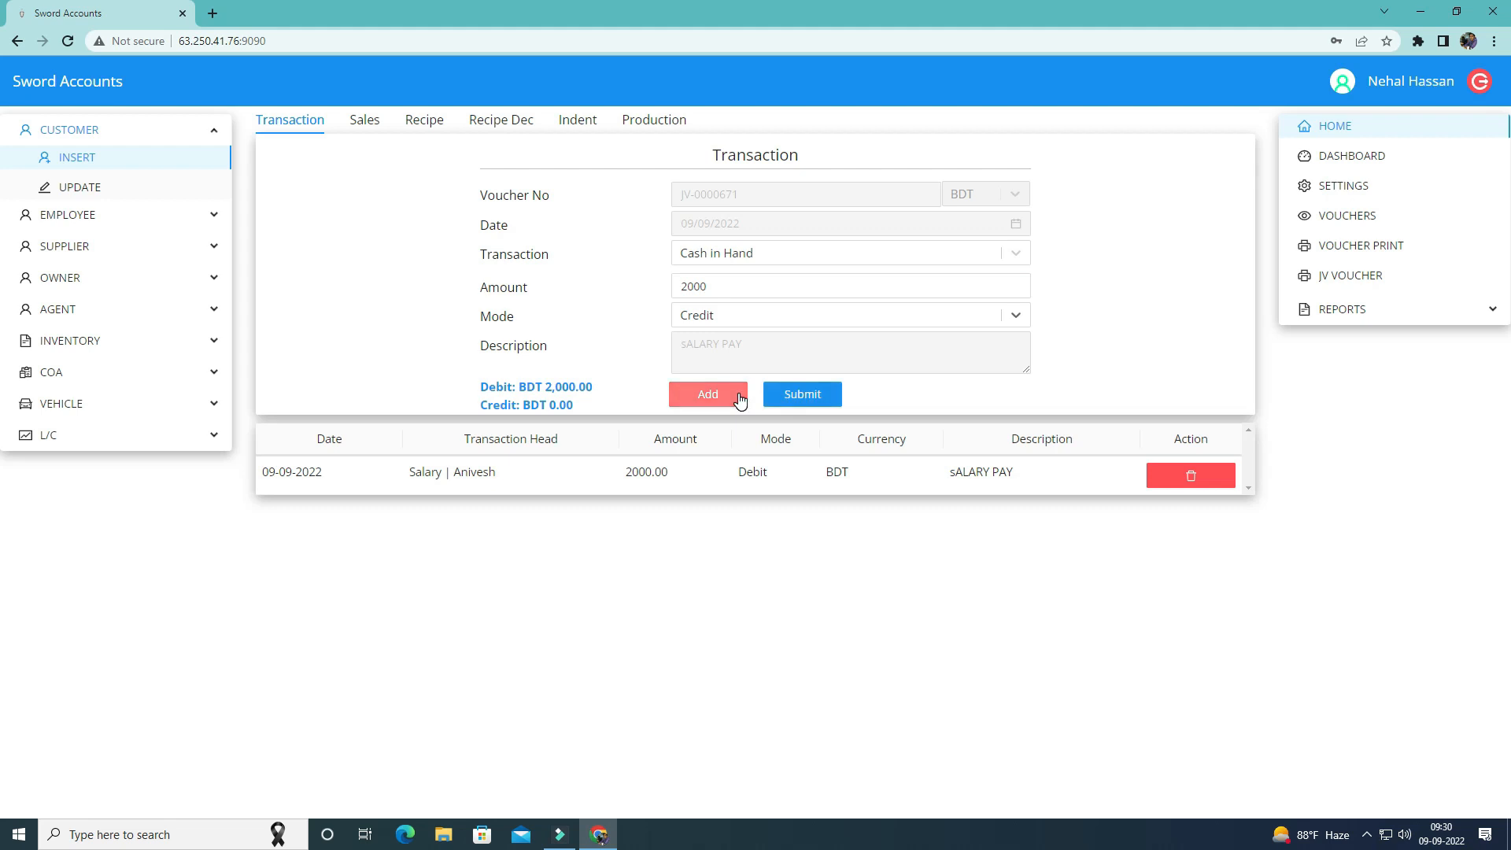
left_click(739, 395)
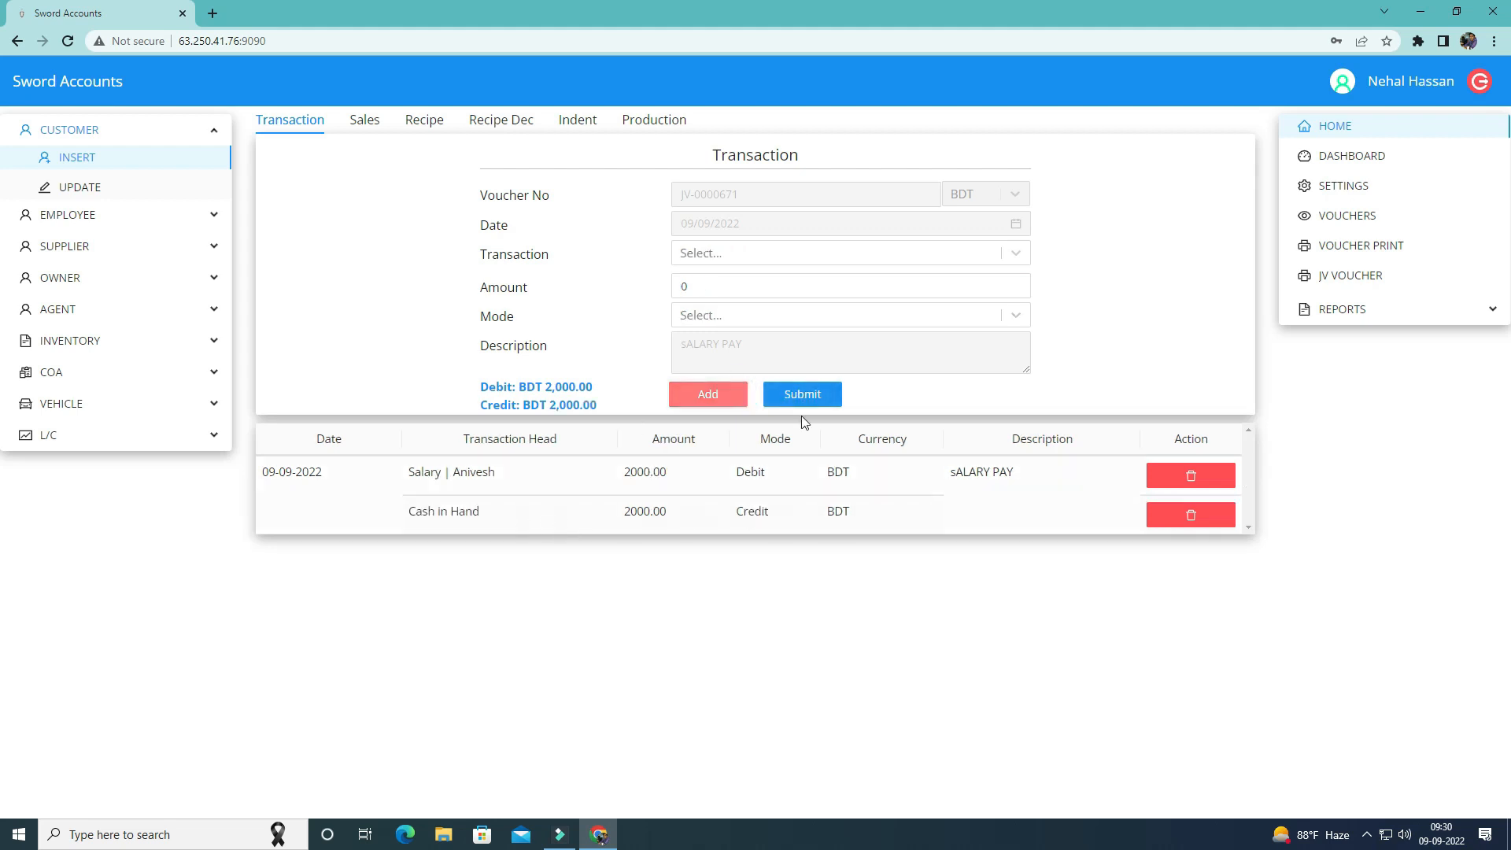
left_click(803, 394)
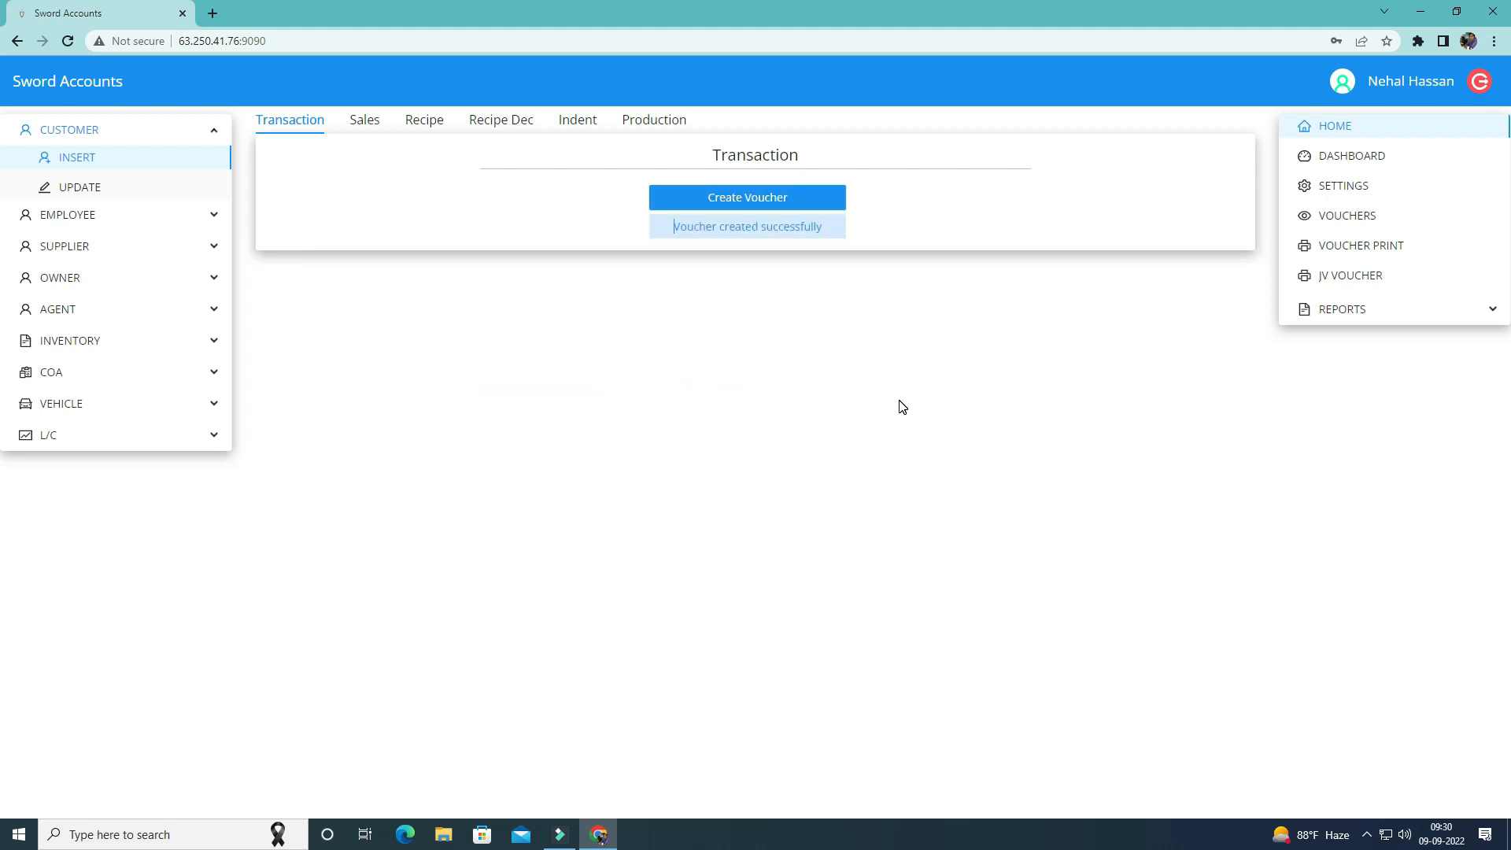
View the voucher list, return to the Transaction section and start a new voucher
left_click(1339, 216)
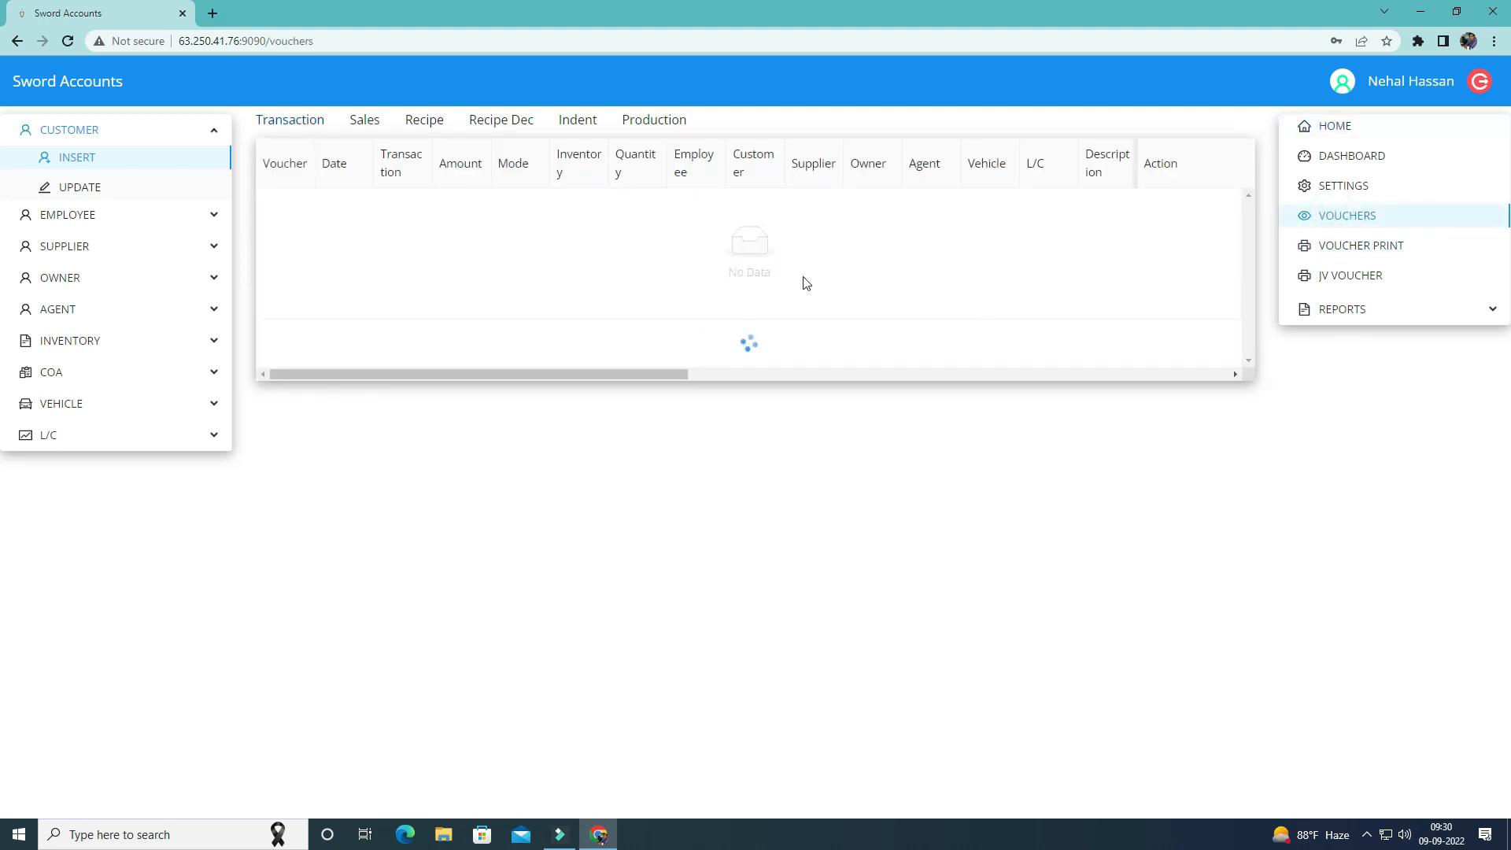
left_click(291, 126)
left_click(709, 198)
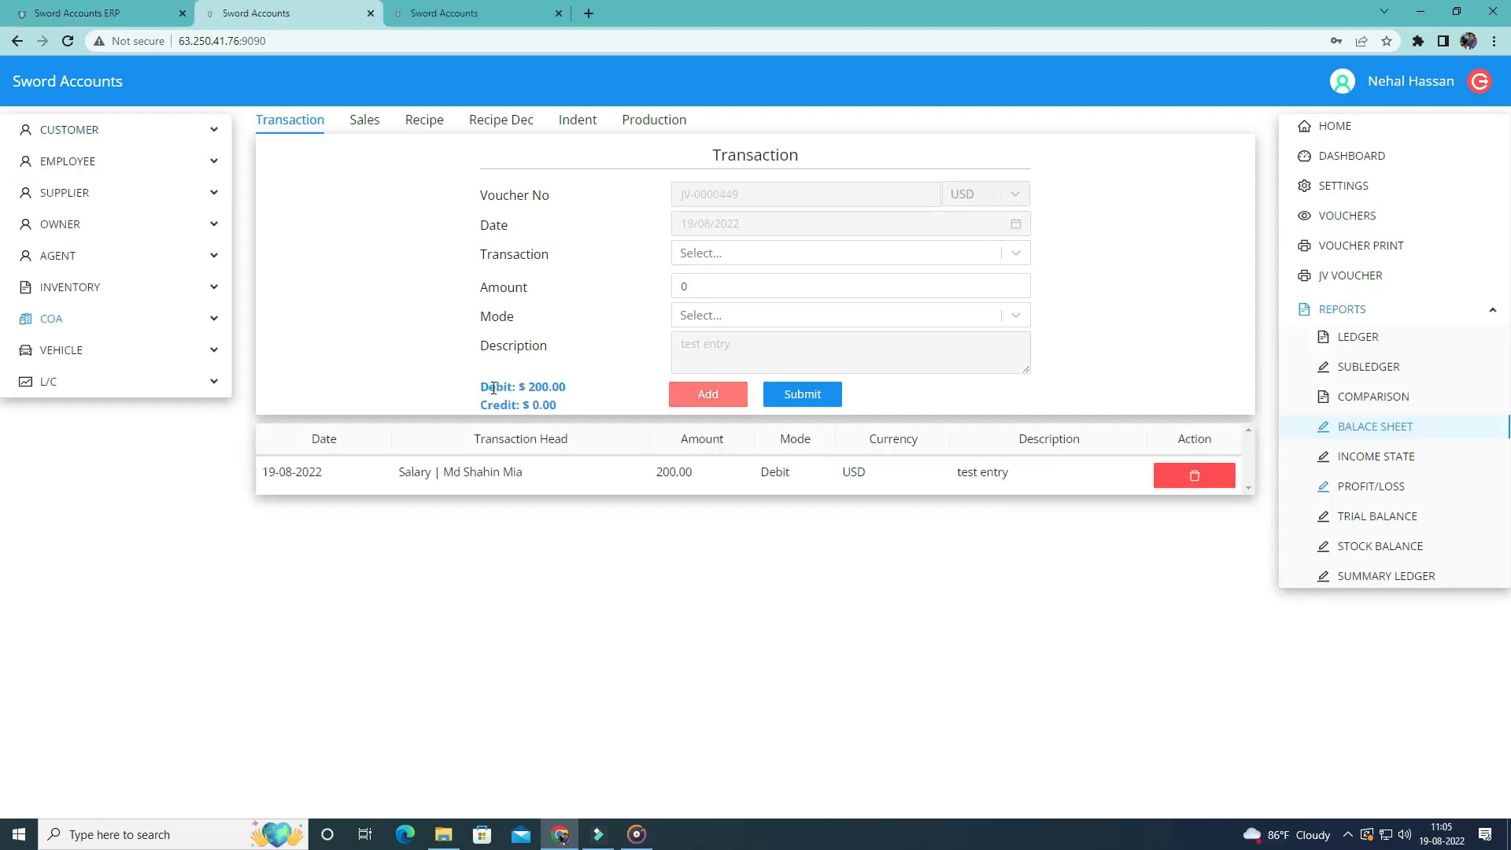
Check the debit and credit totals and try to add a line with transaction head, amount and mode left unfilled
left_click_drag(494, 387, 541, 405)
left_click(746, 256)
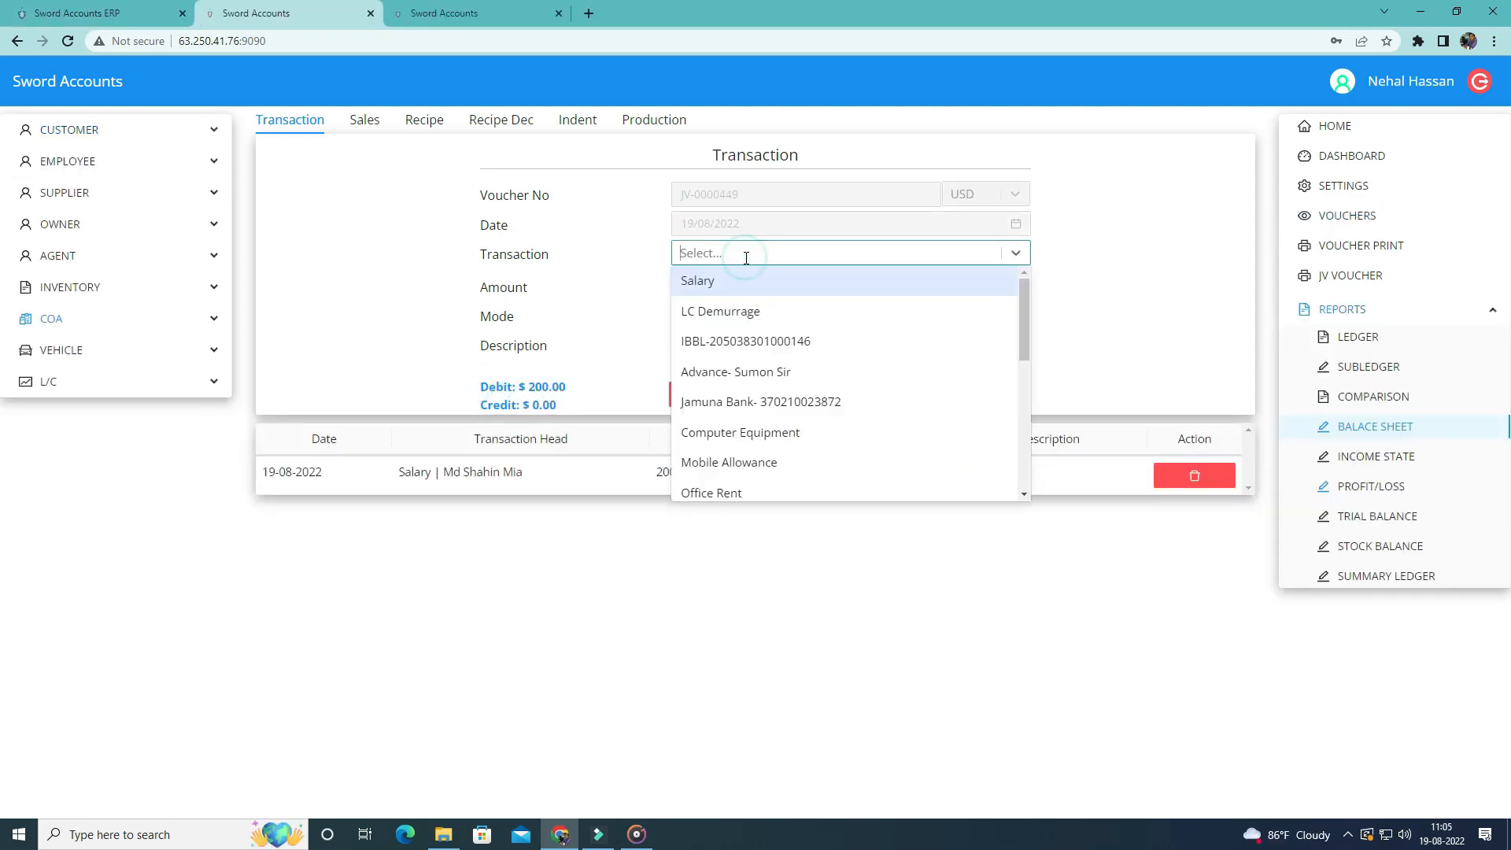
left_click(611, 364)
left_click(712, 394)
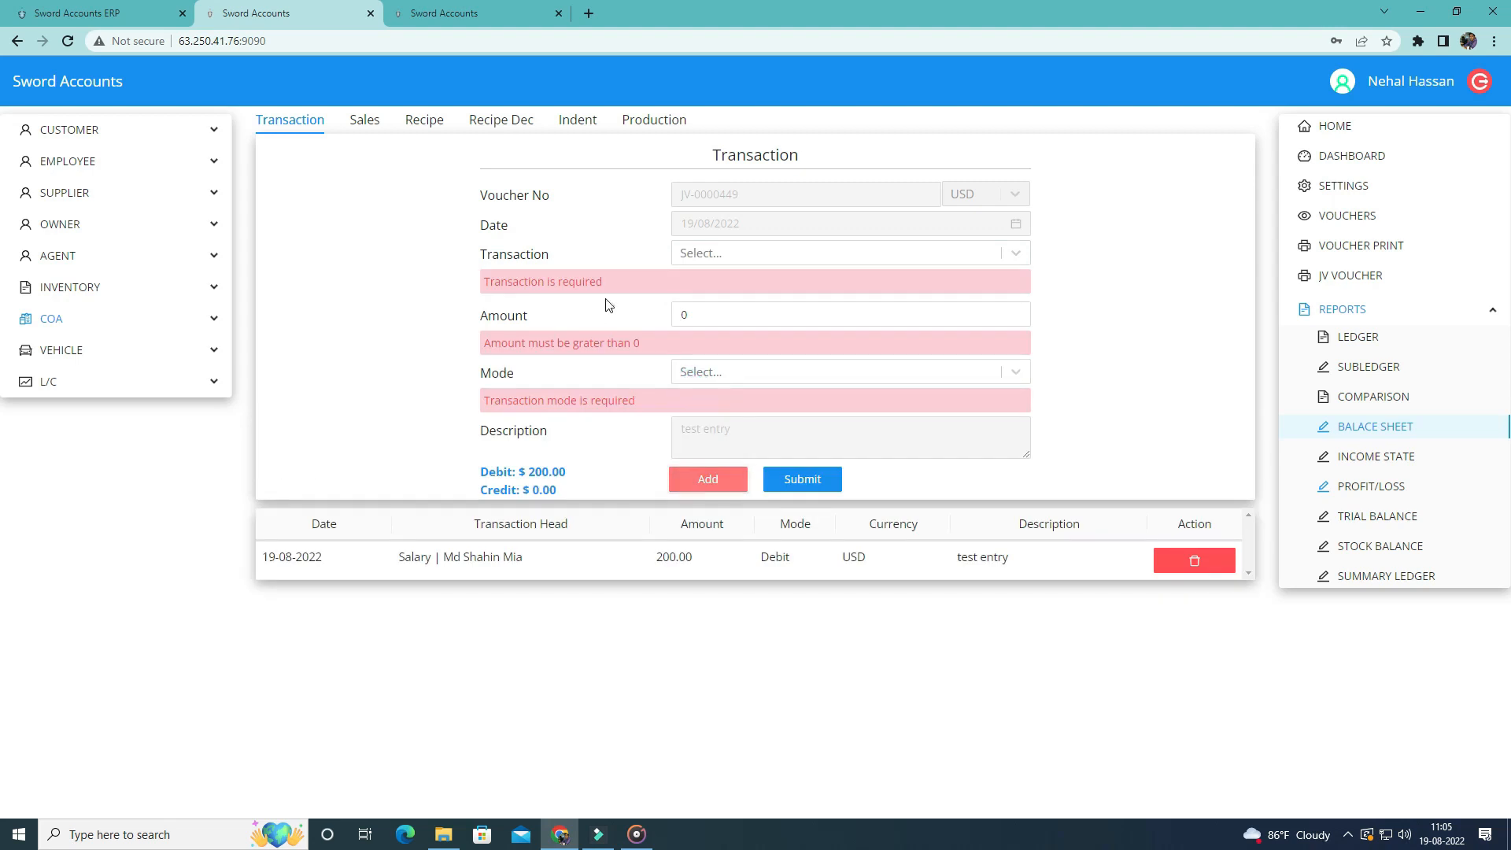
Add a Cash in Hand line to the voucher with amount 150 in Credit mode
left_click(747, 252)
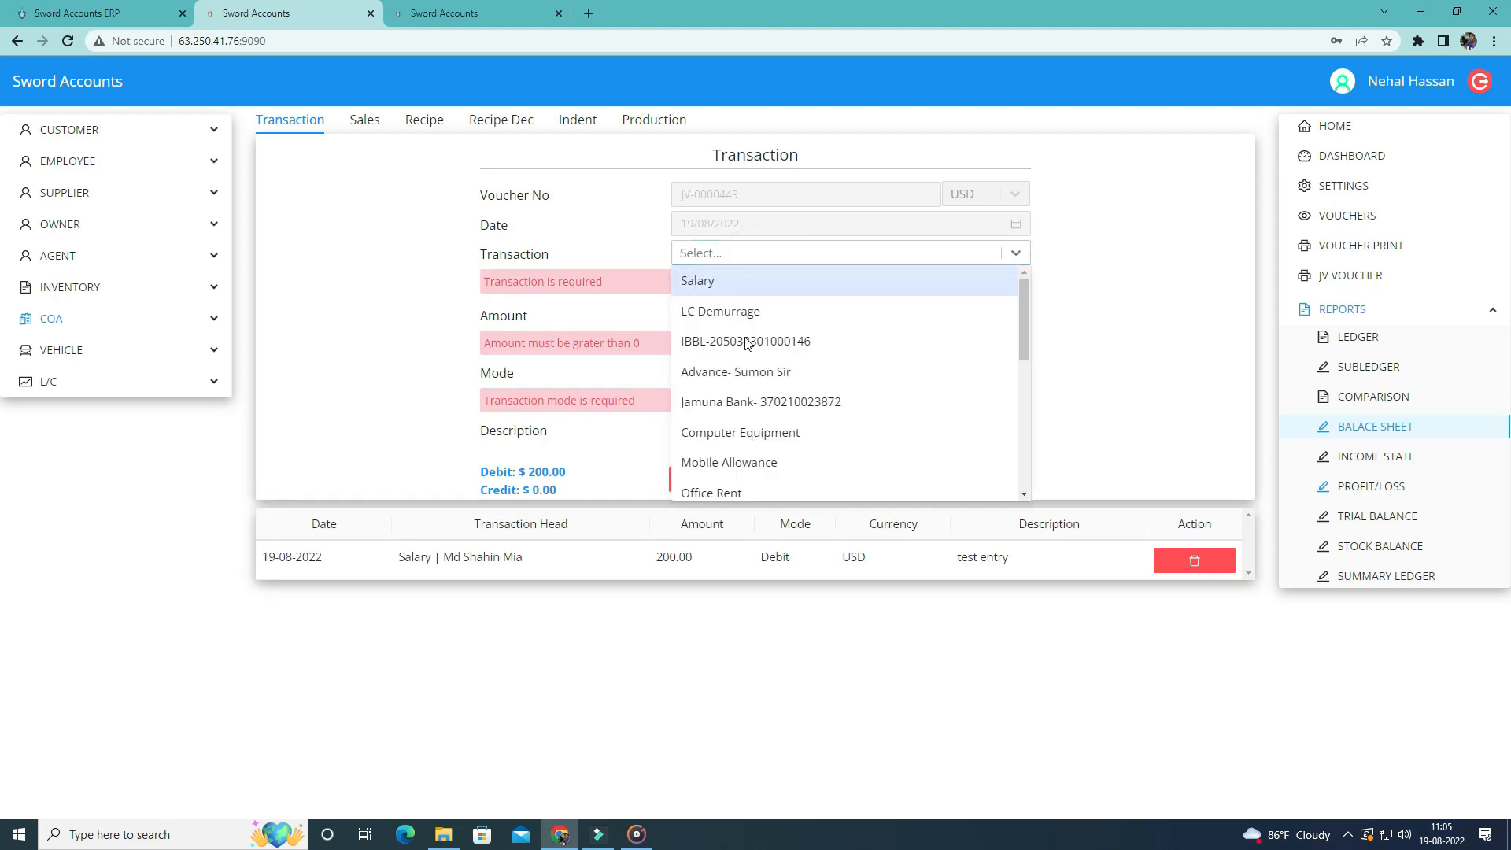
left_click(753, 444)
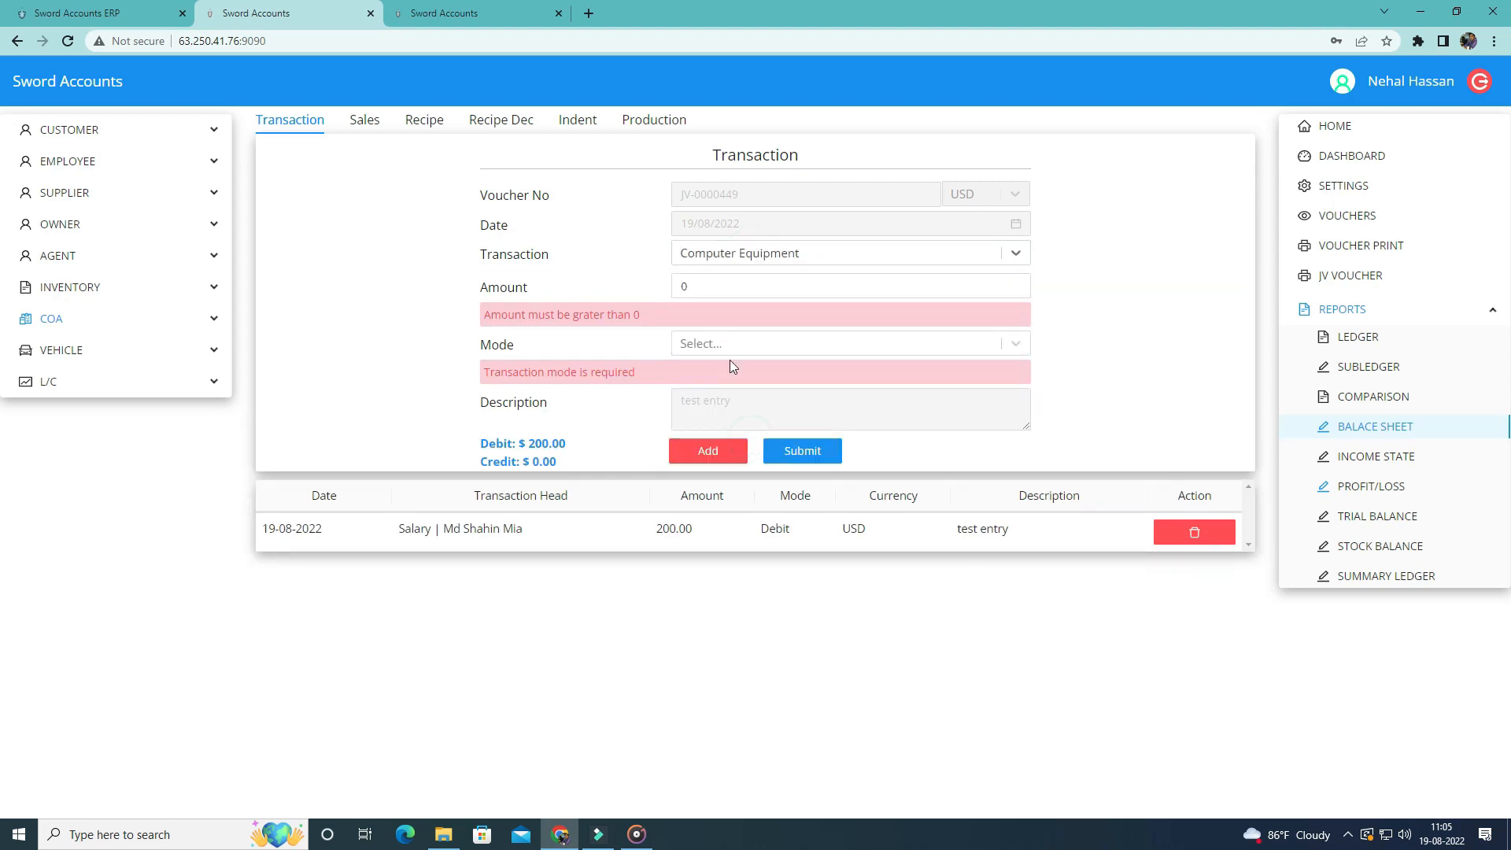
left_click(740, 252)
type("cas")
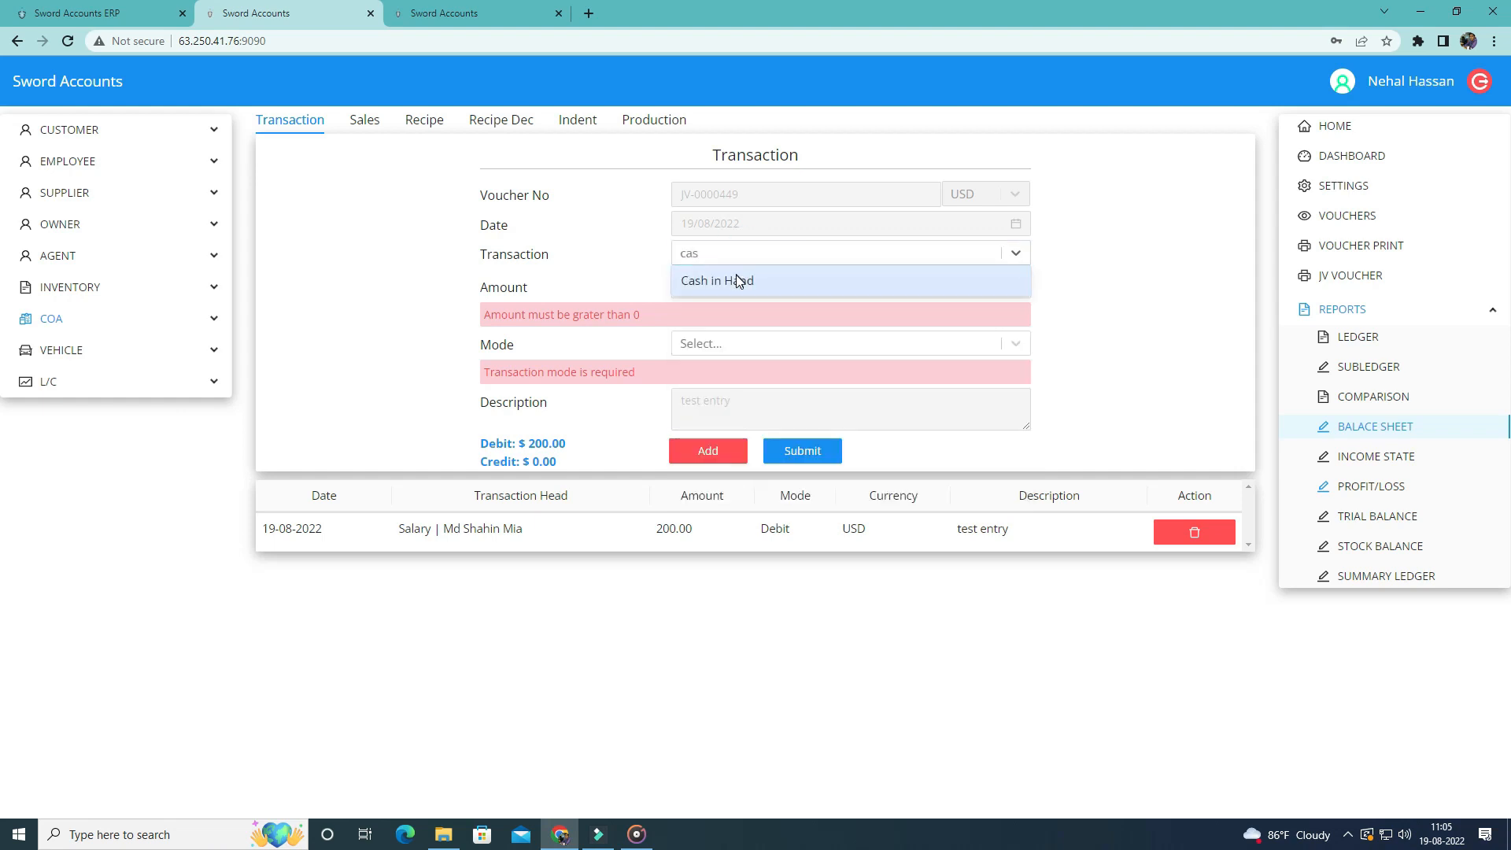
left_click(740, 280)
left_click(734, 290)
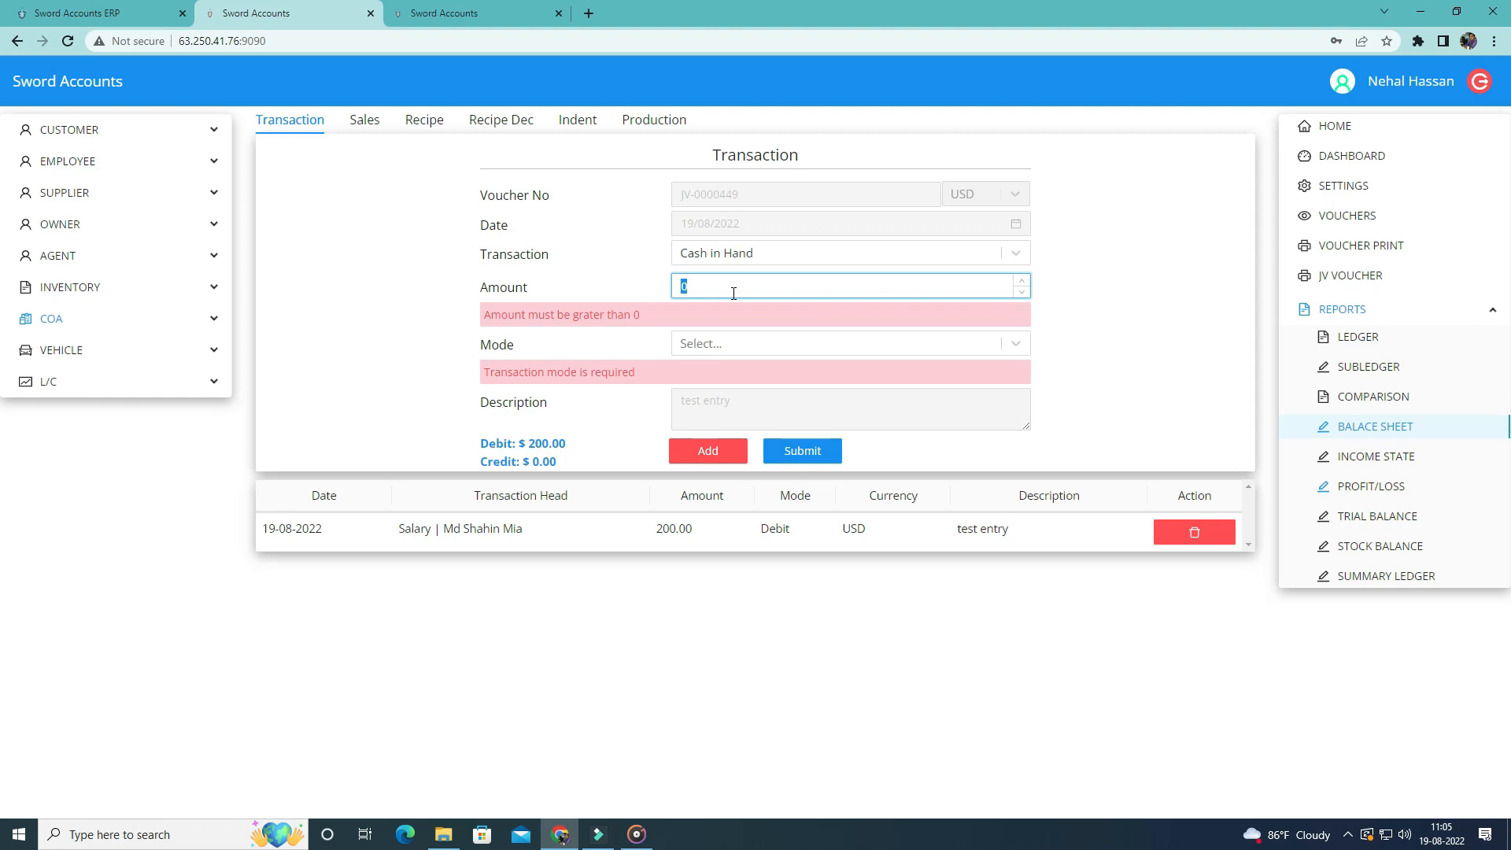
type("150")
left_click(718, 314)
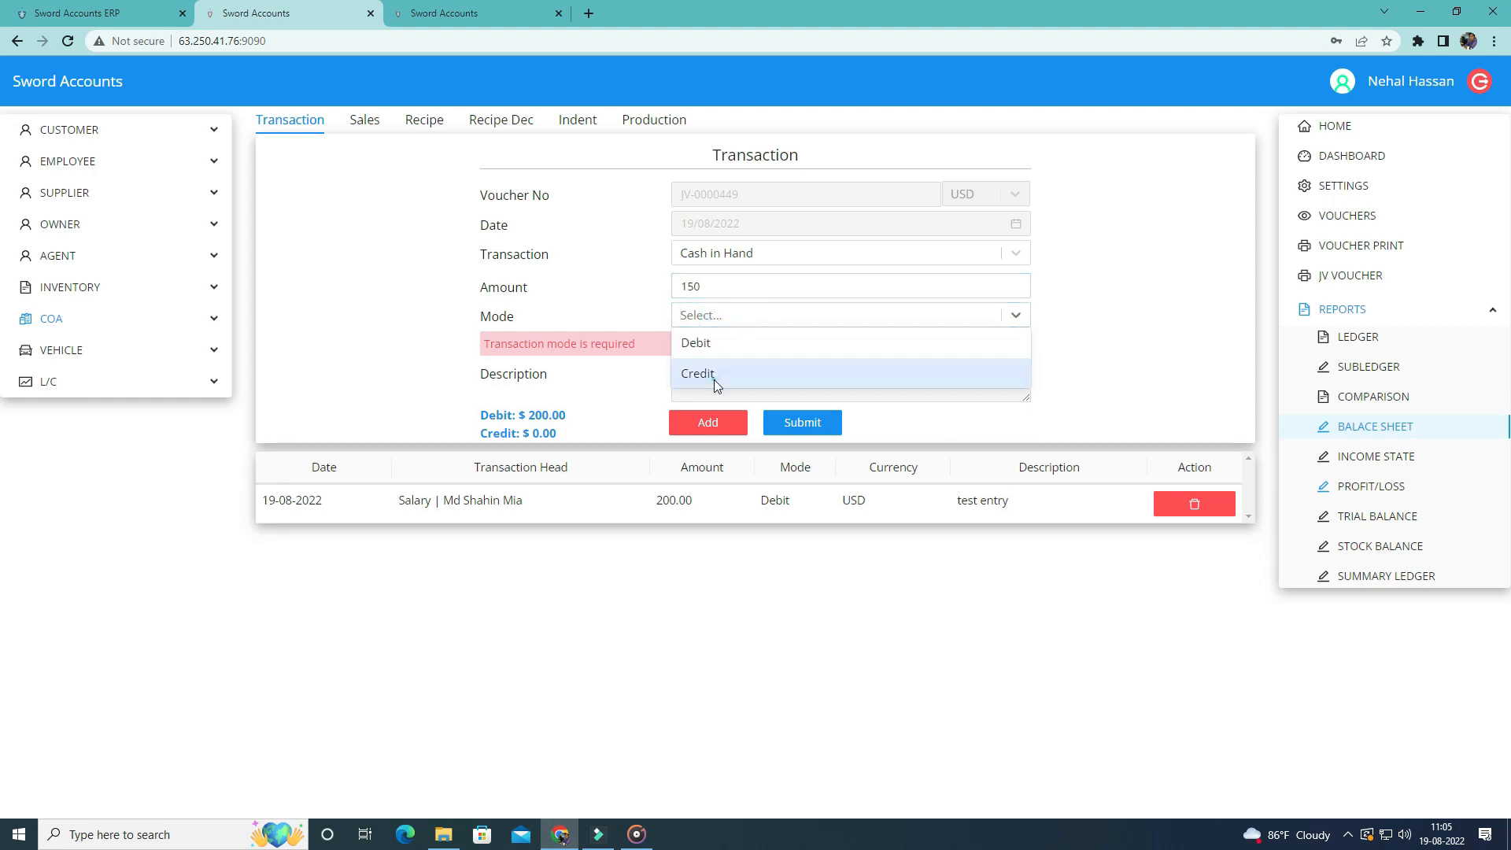
left_click(714, 373)
left_click(725, 396)
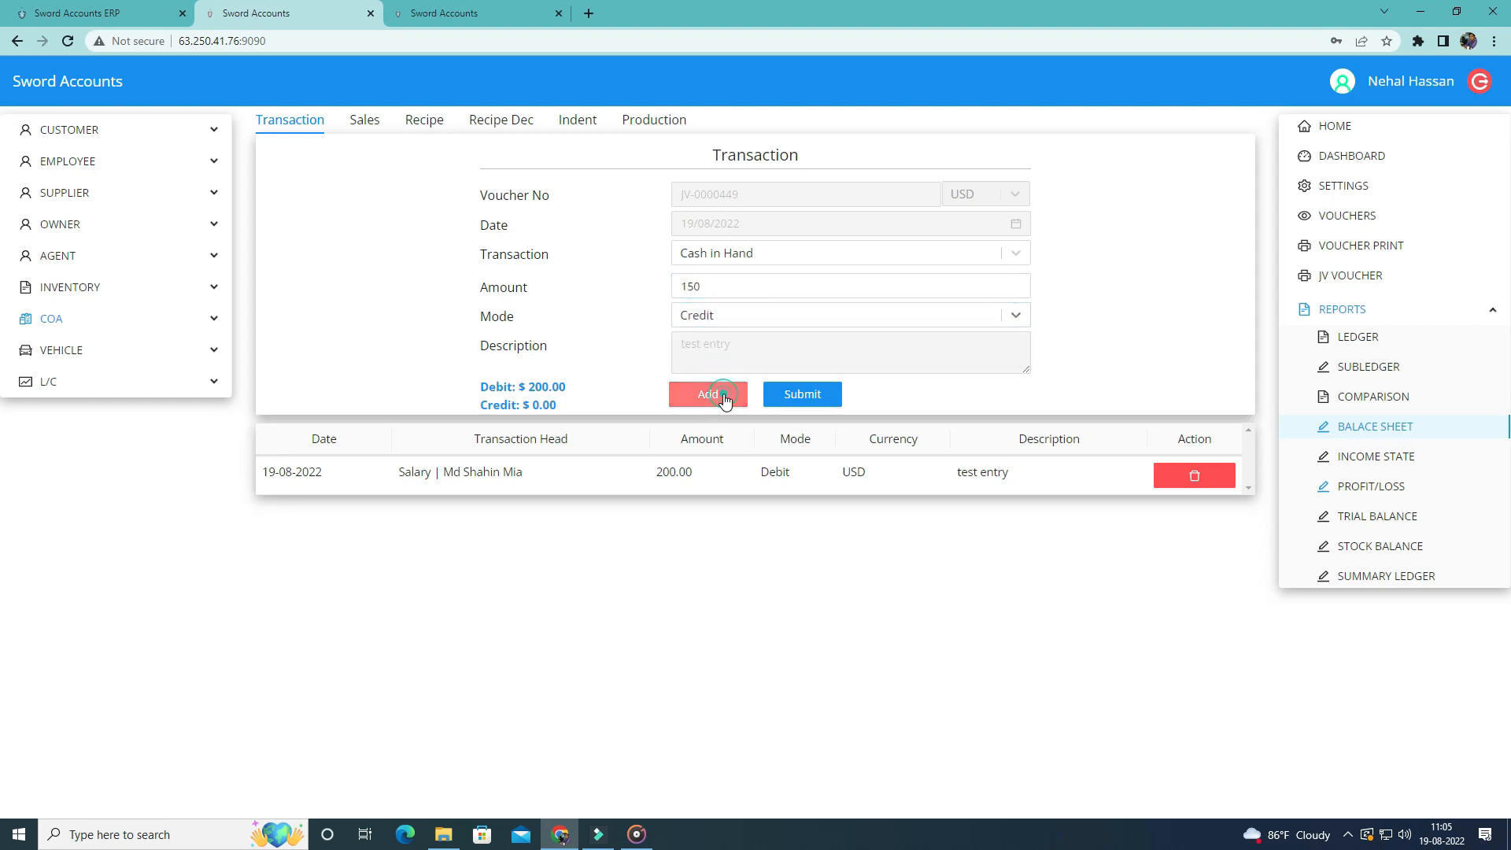
Try to submit the voucher with unequal debit and credit totals, and delete the 150 Cash in Hand line
left_click_drag(499, 387, 577, 408)
left_click(596, 402)
left_click(807, 395)
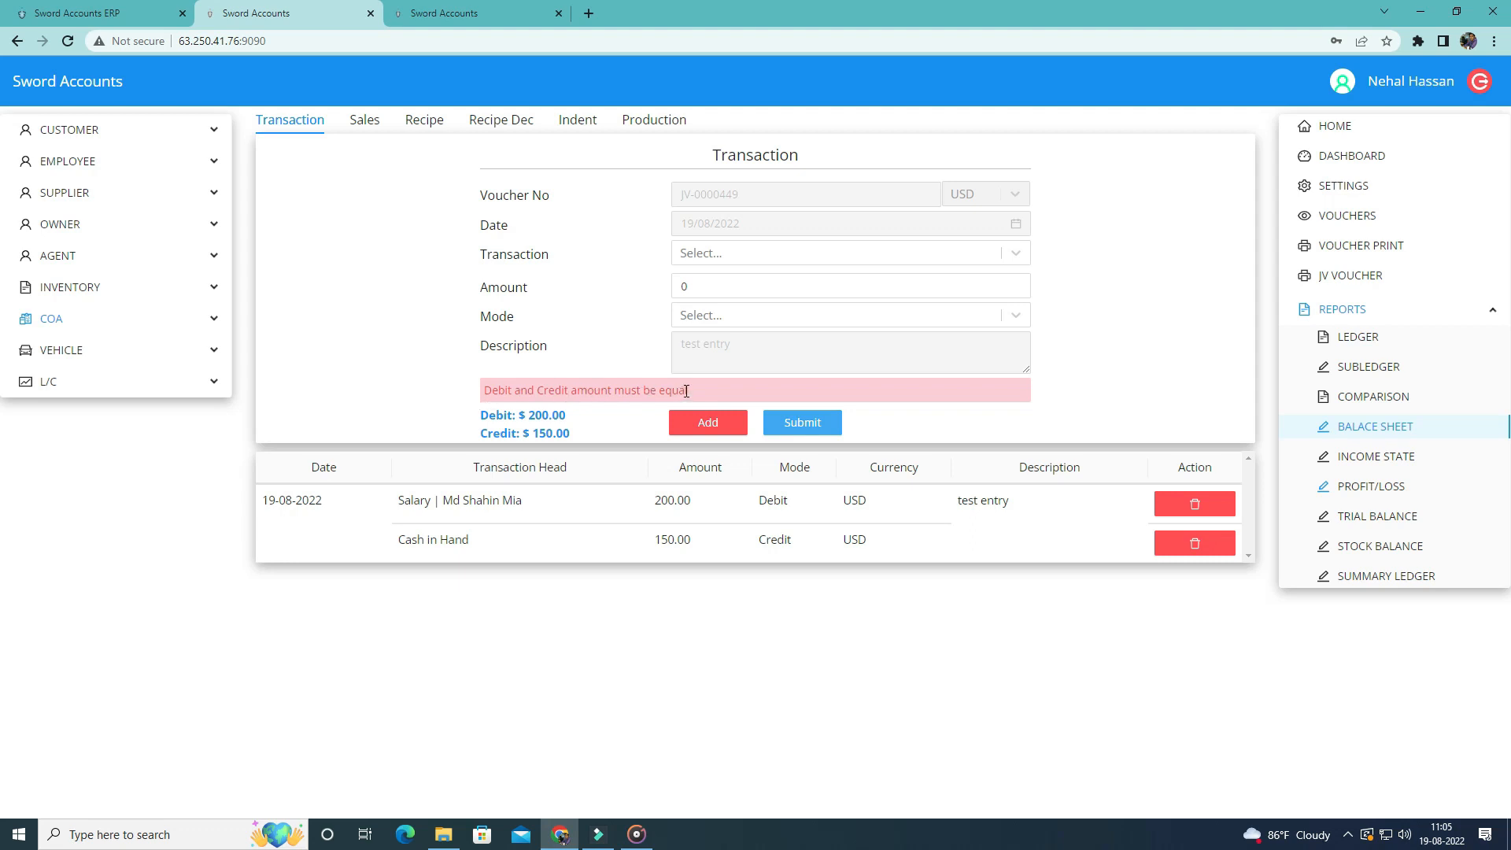
left_click_drag(654, 393, 446, 402)
left_click(438, 392)
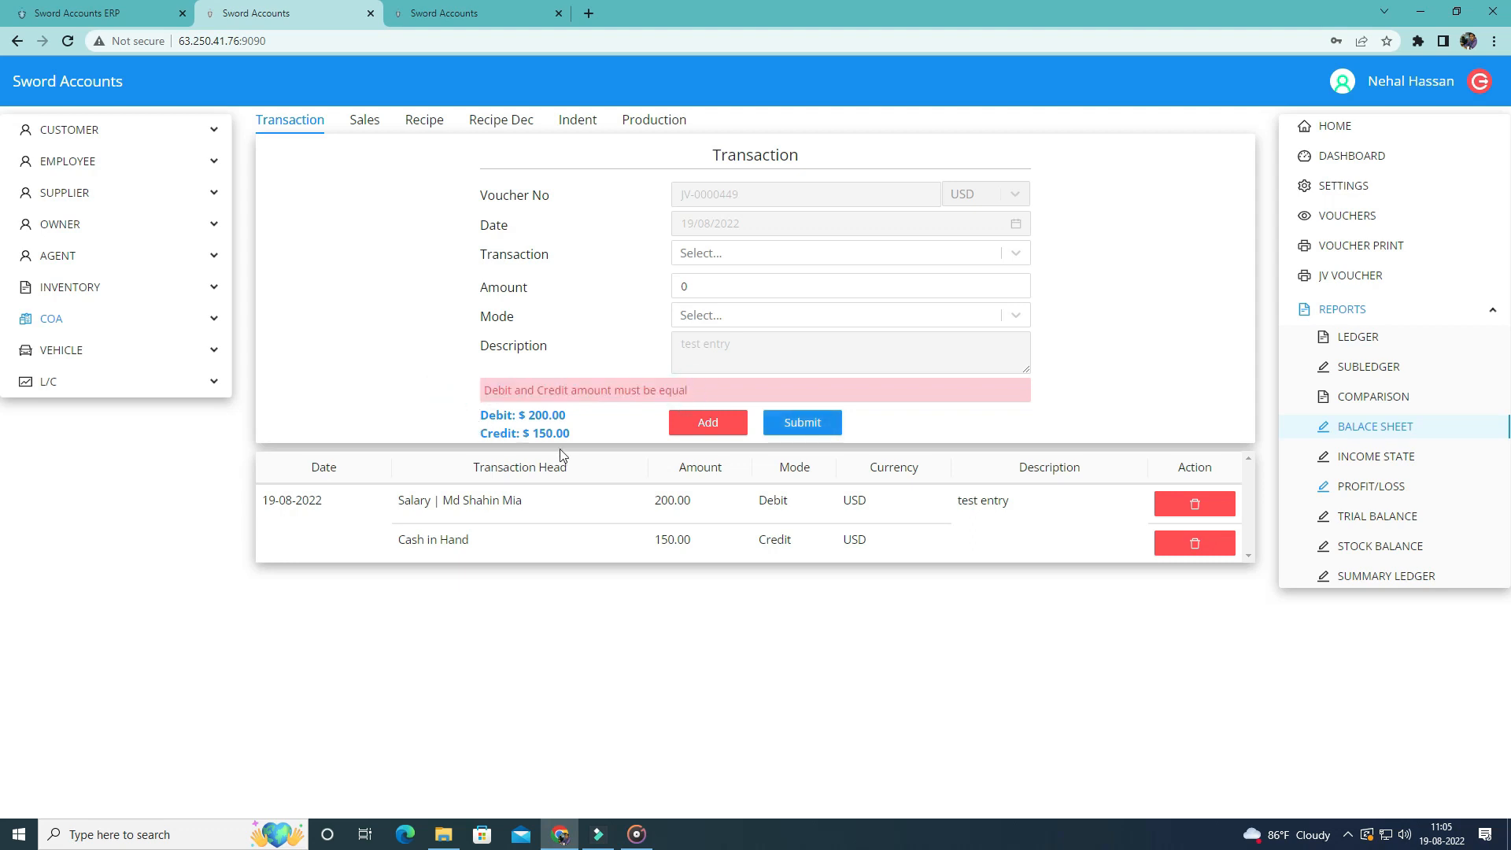
left_click(1195, 542)
left_click(1226, 497)
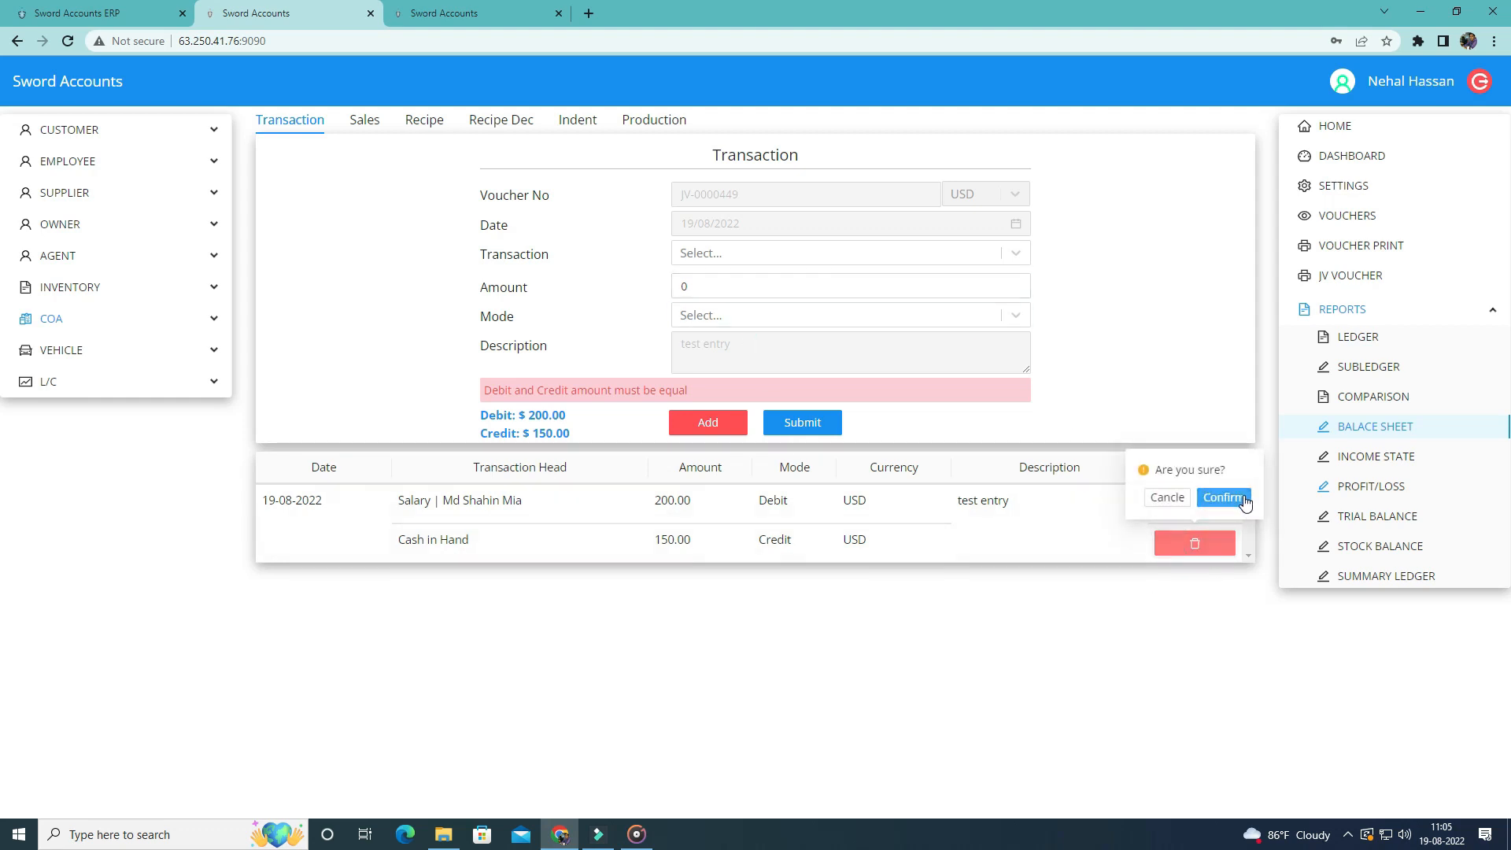
Add a Cash in Hand line with amount 200 in Credit mode and submit the balanced voucher
left_click(753, 251)
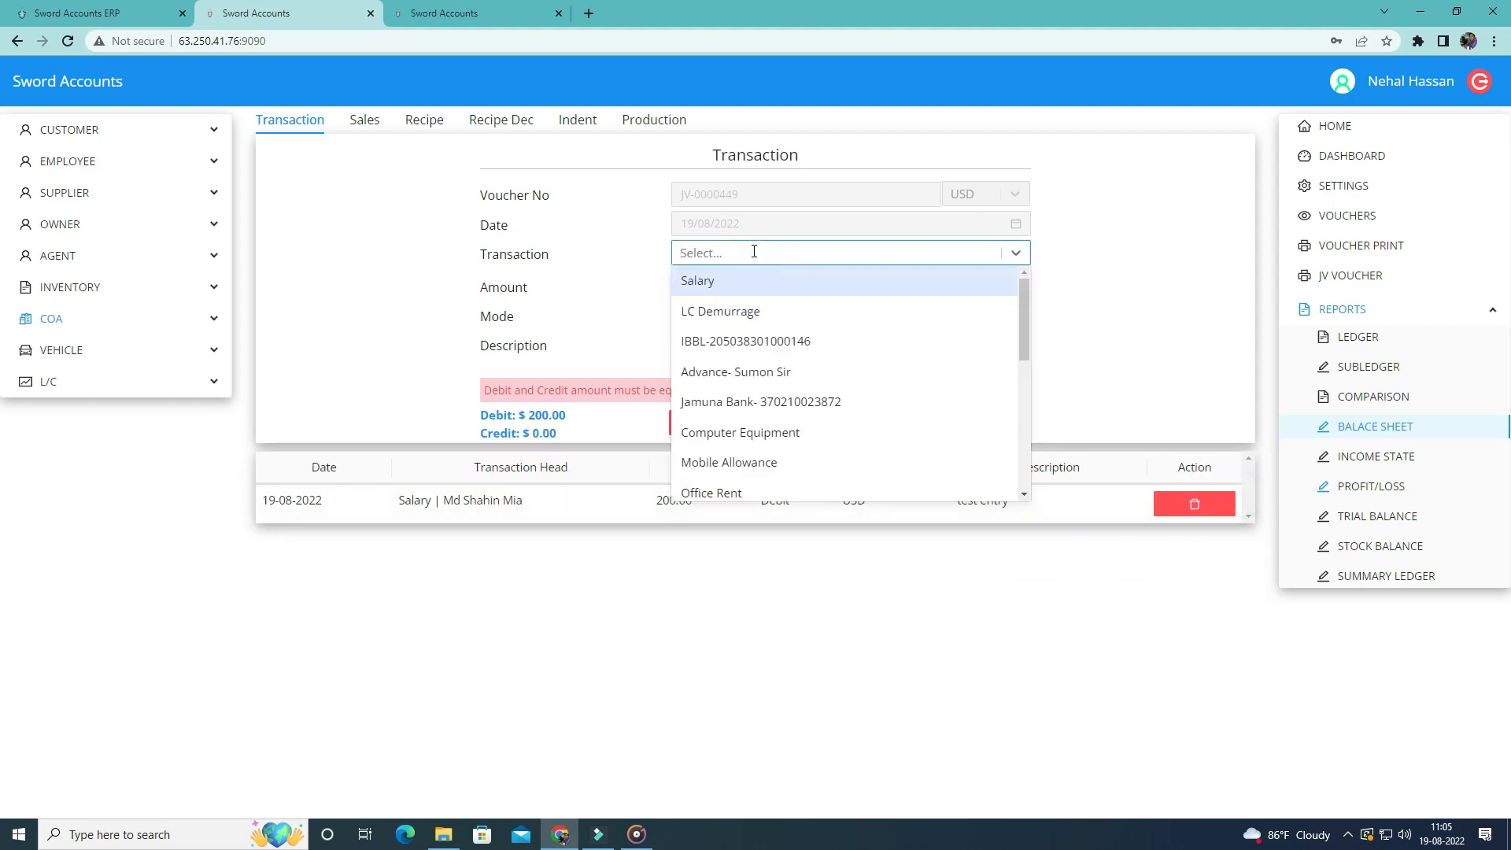
type("cas")
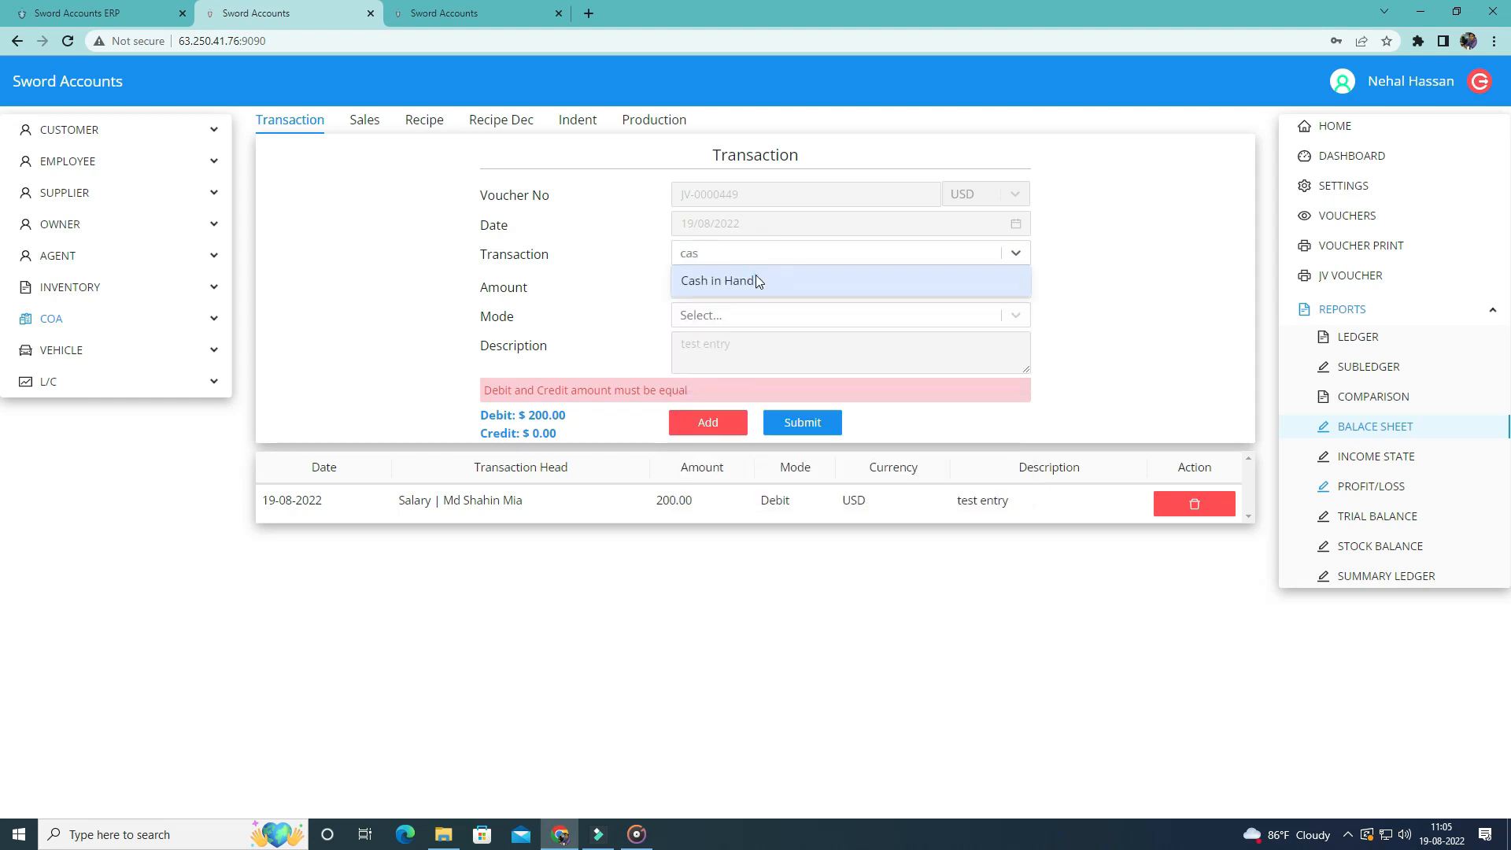
left_click(756, 277)
double_click(757, 289)
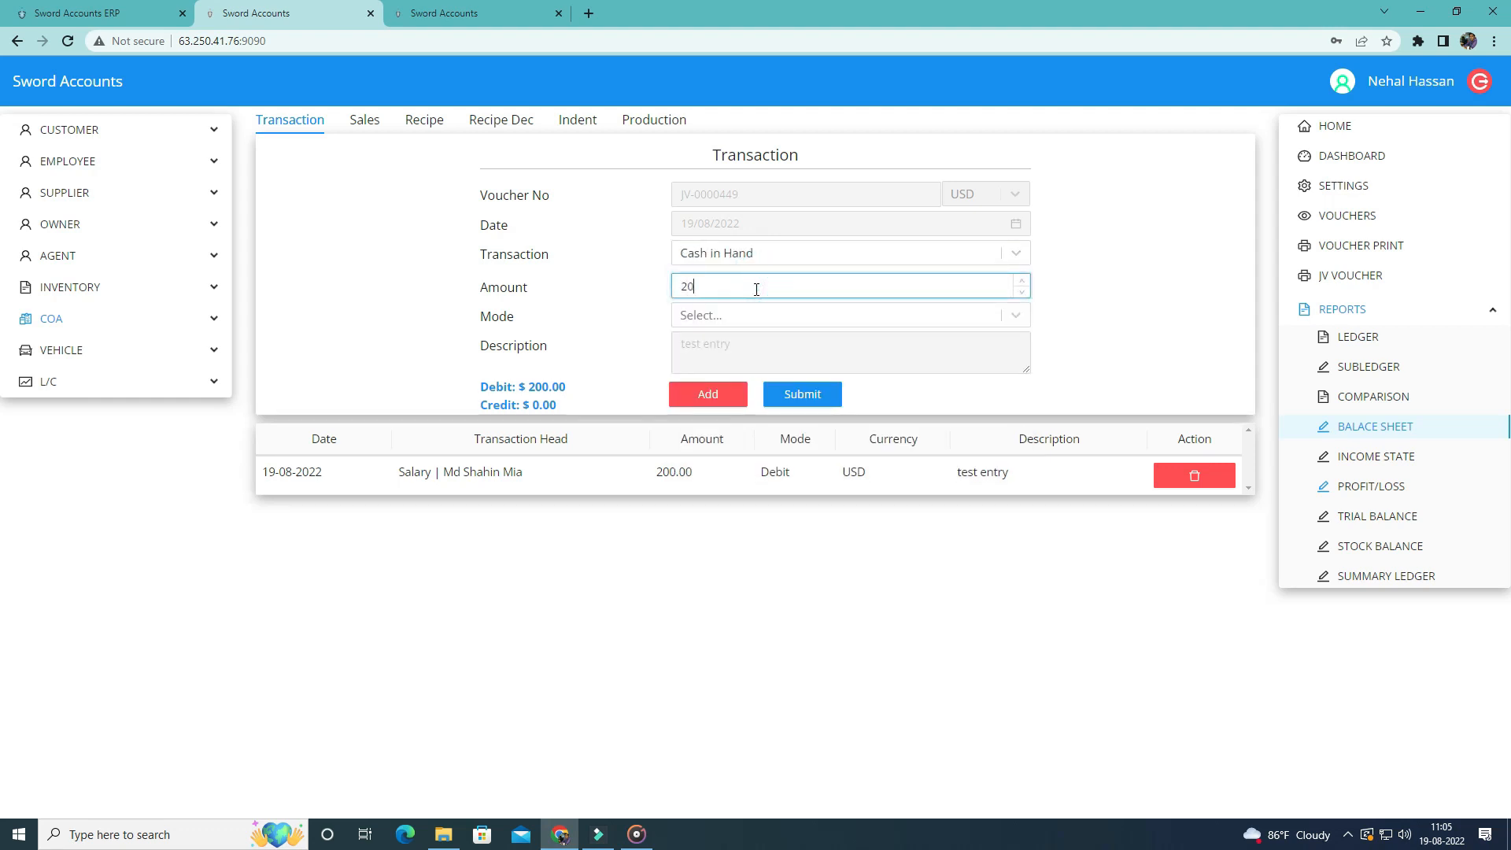
type("200")
left_click(749, 314)
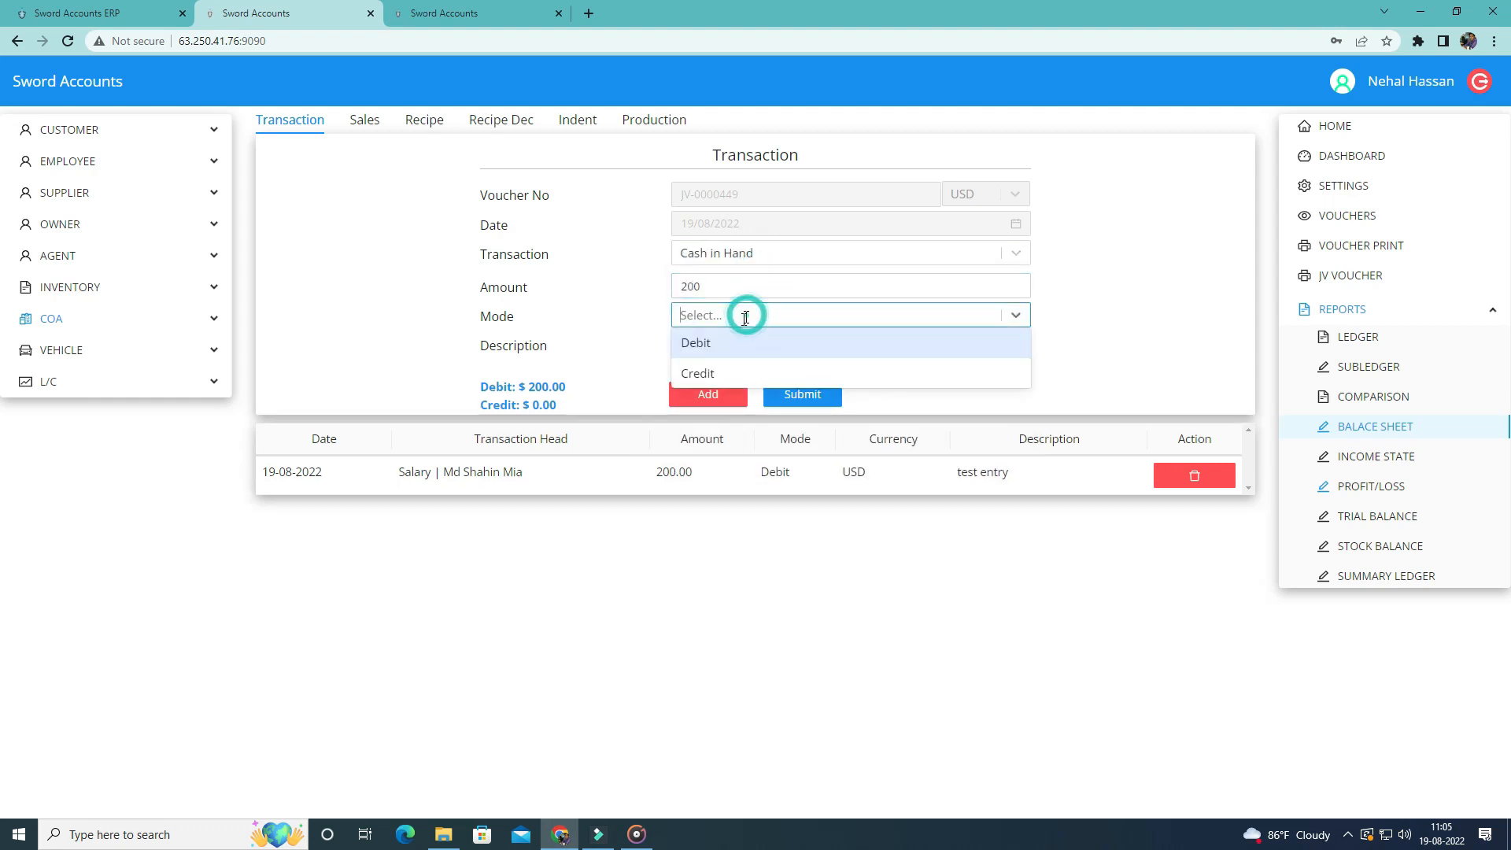
left_click(720, 377)
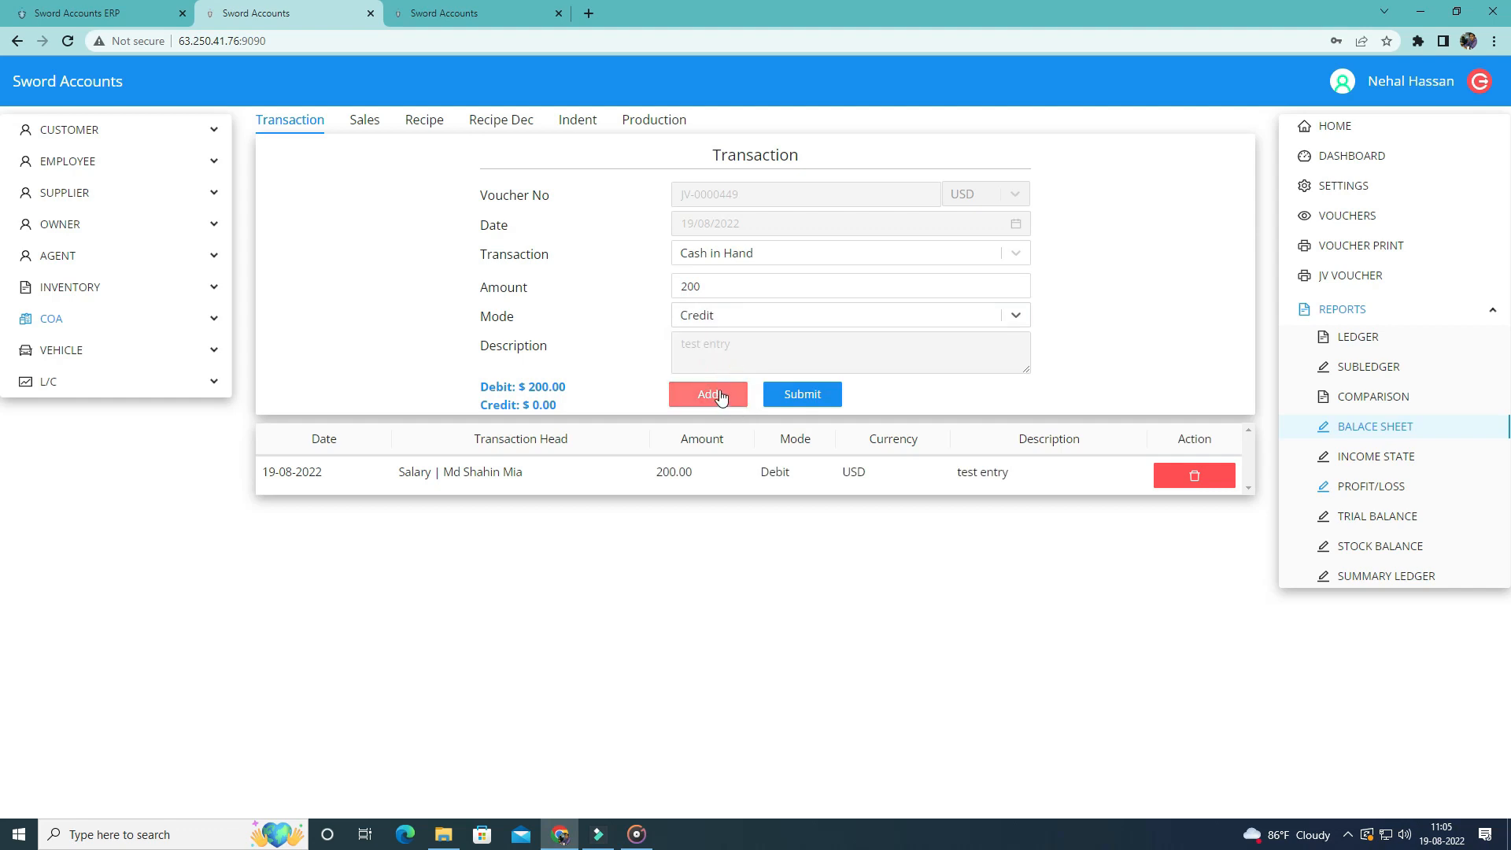
left_click(799, 403)
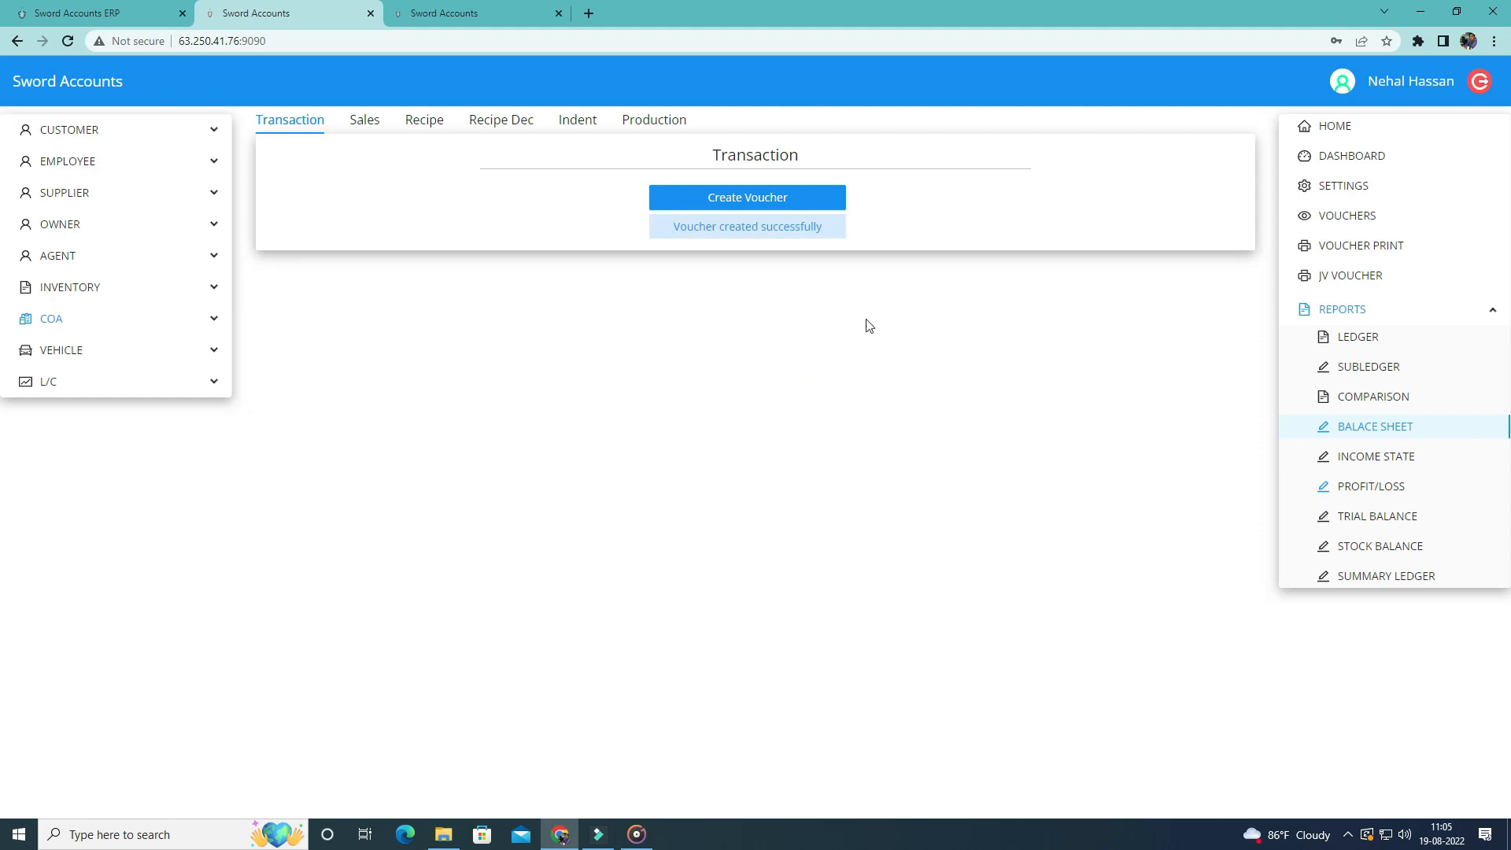
Start another new transaction voucher
left_click(811, 204)
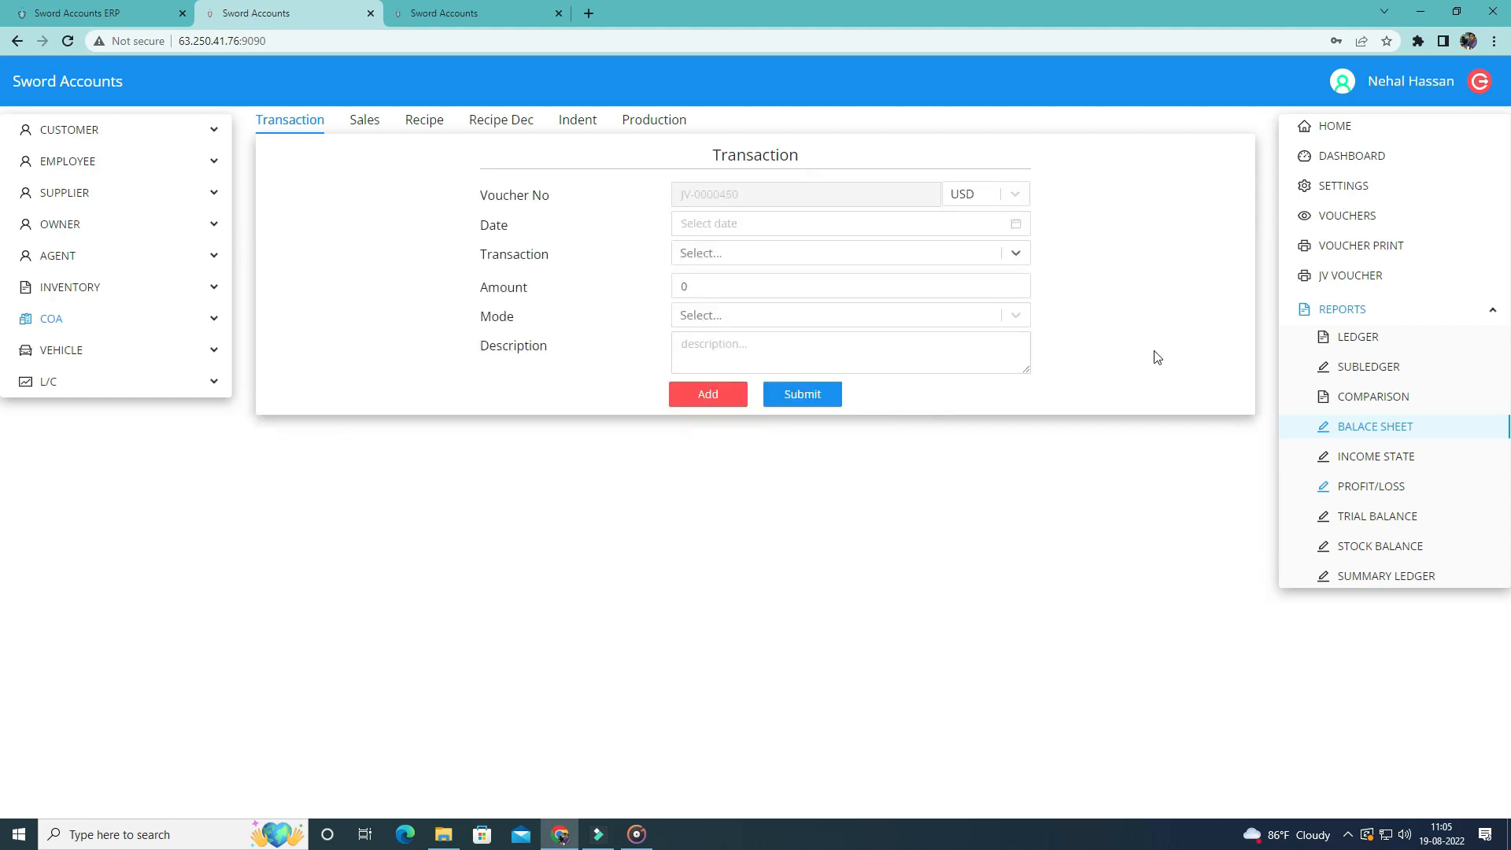